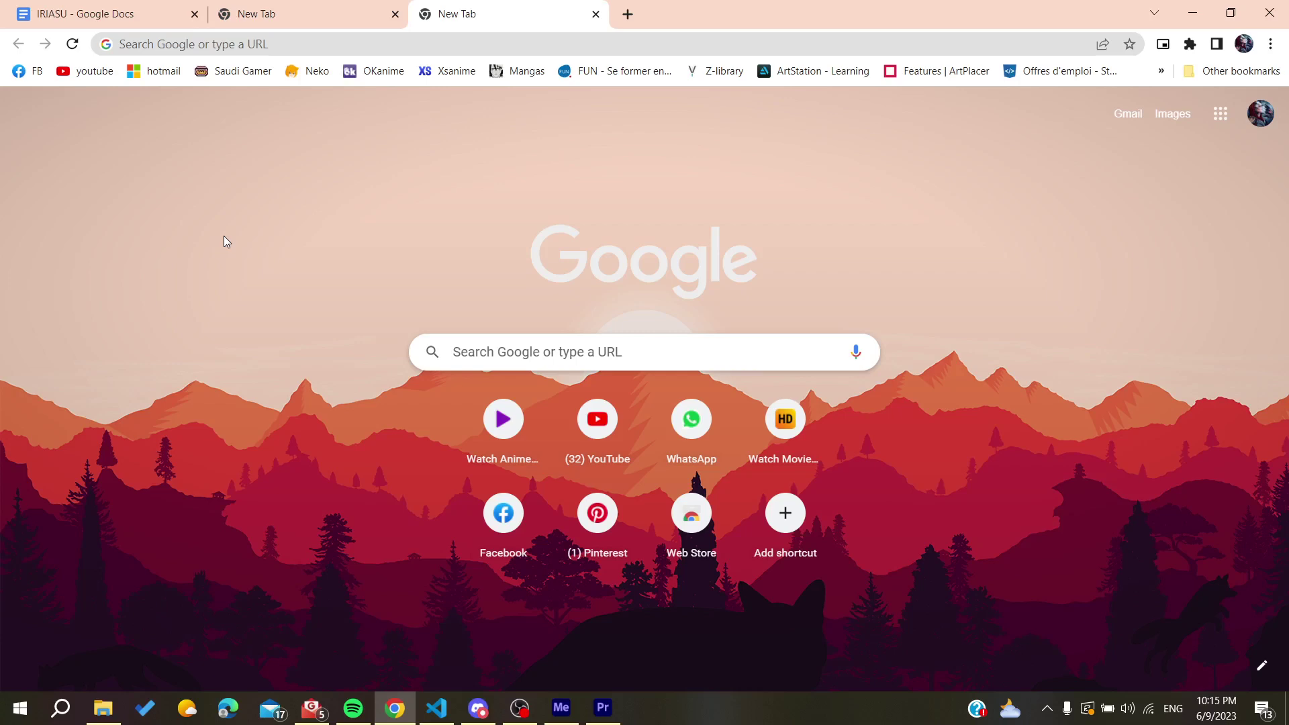
# Search Google for 'figma' and open the official Figma website
pyautogui.click(174, 44)
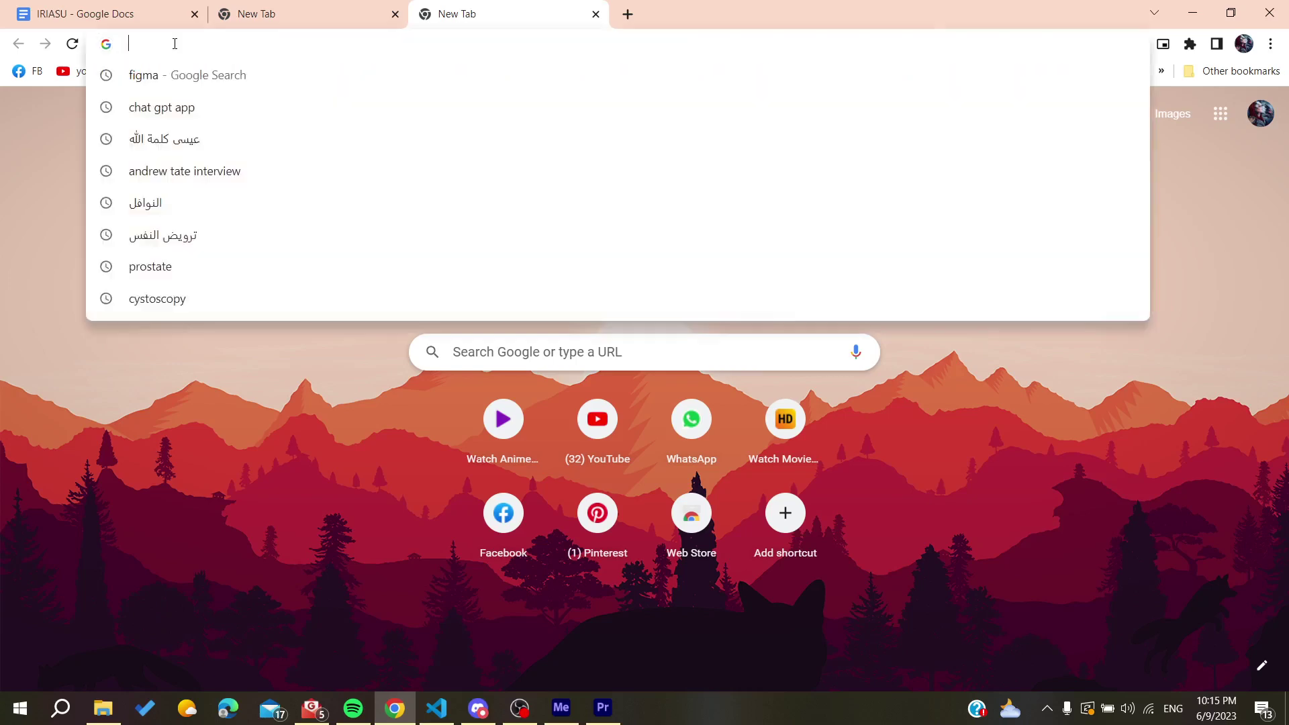
pyautogui.write('figma')
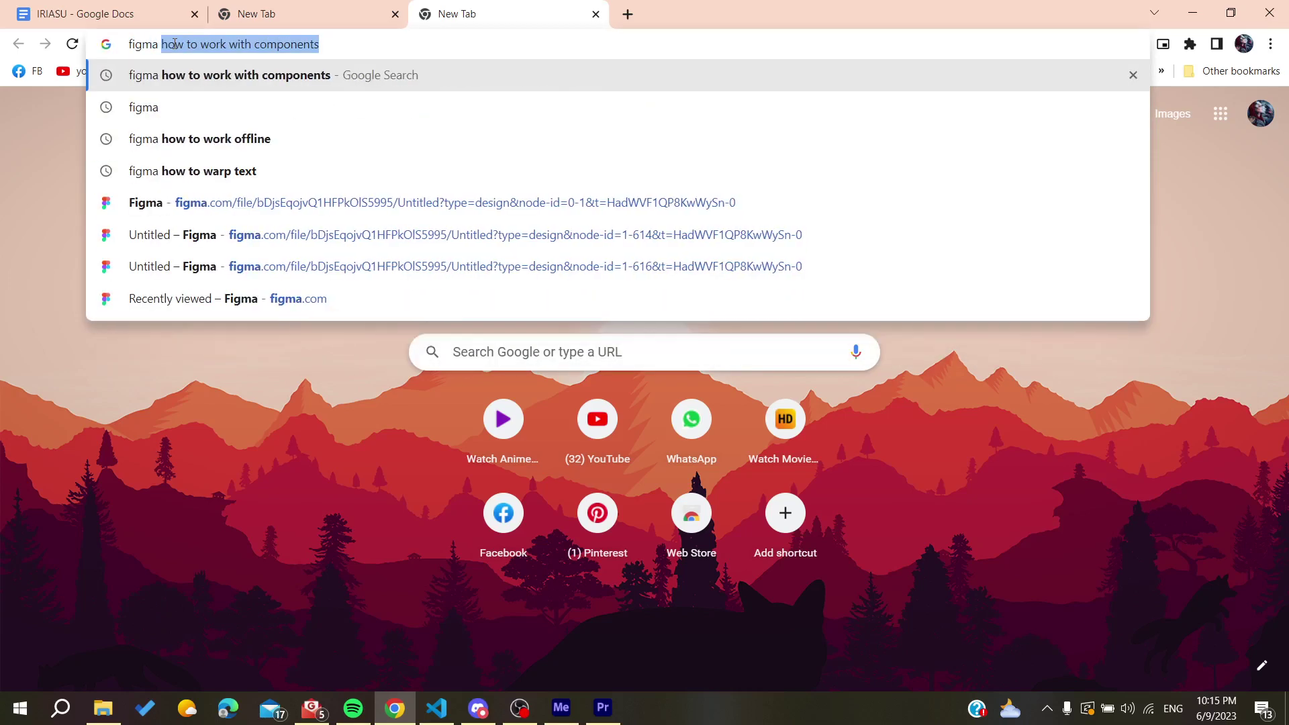
pyautogui.press('Delete')
pyautogui.press('Return')
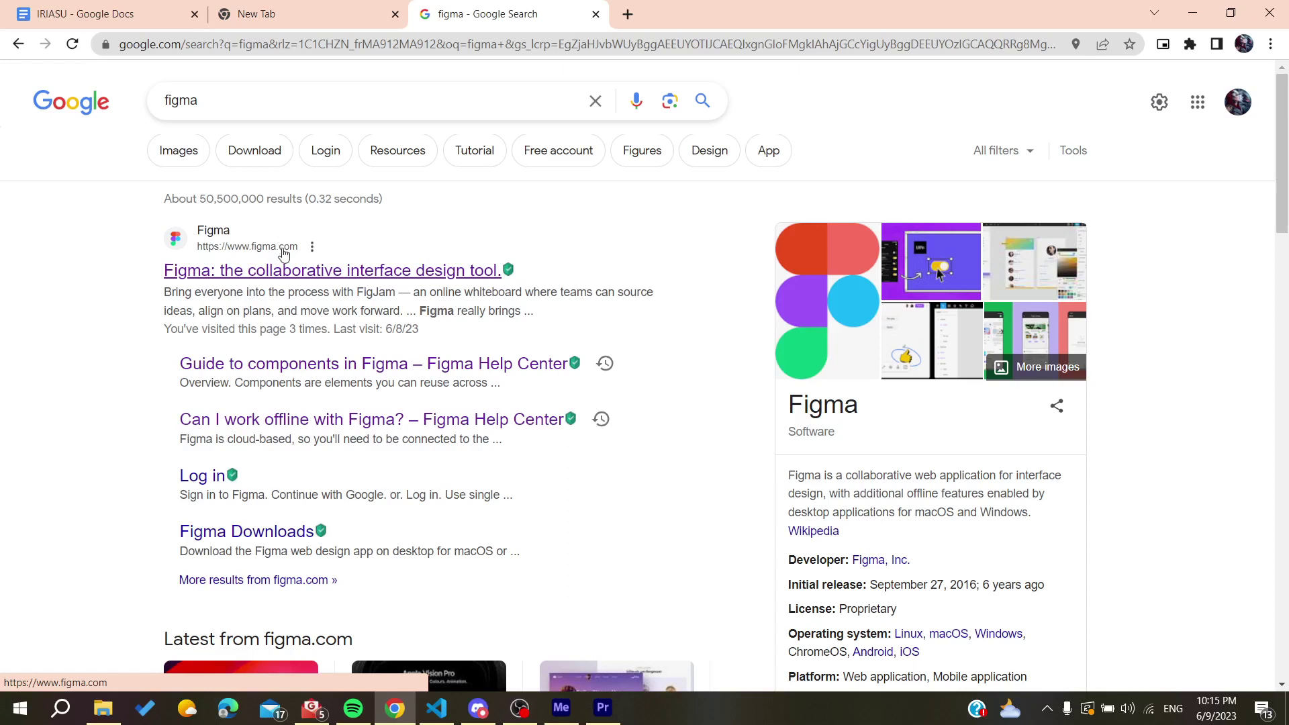
pyautogui.click(246, 277)
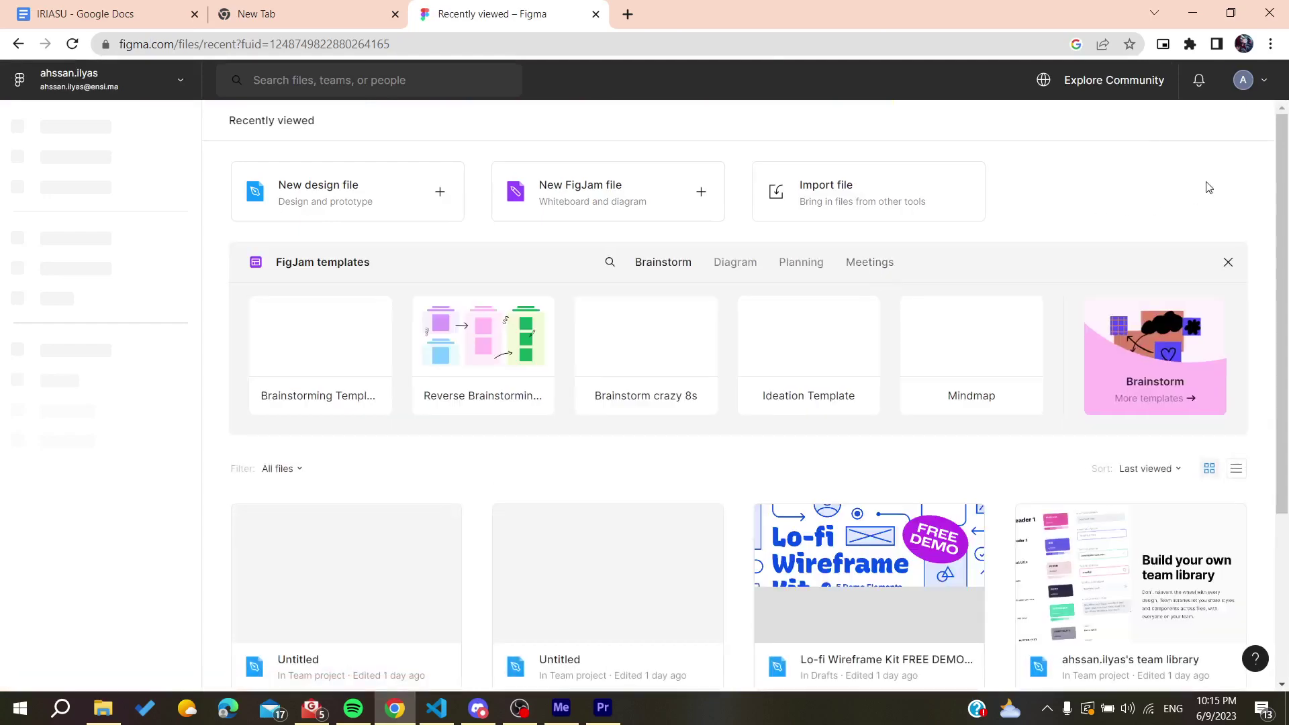
# Log out of Figma and sign back in with a Google account
pyautogui.click(1239, 80)
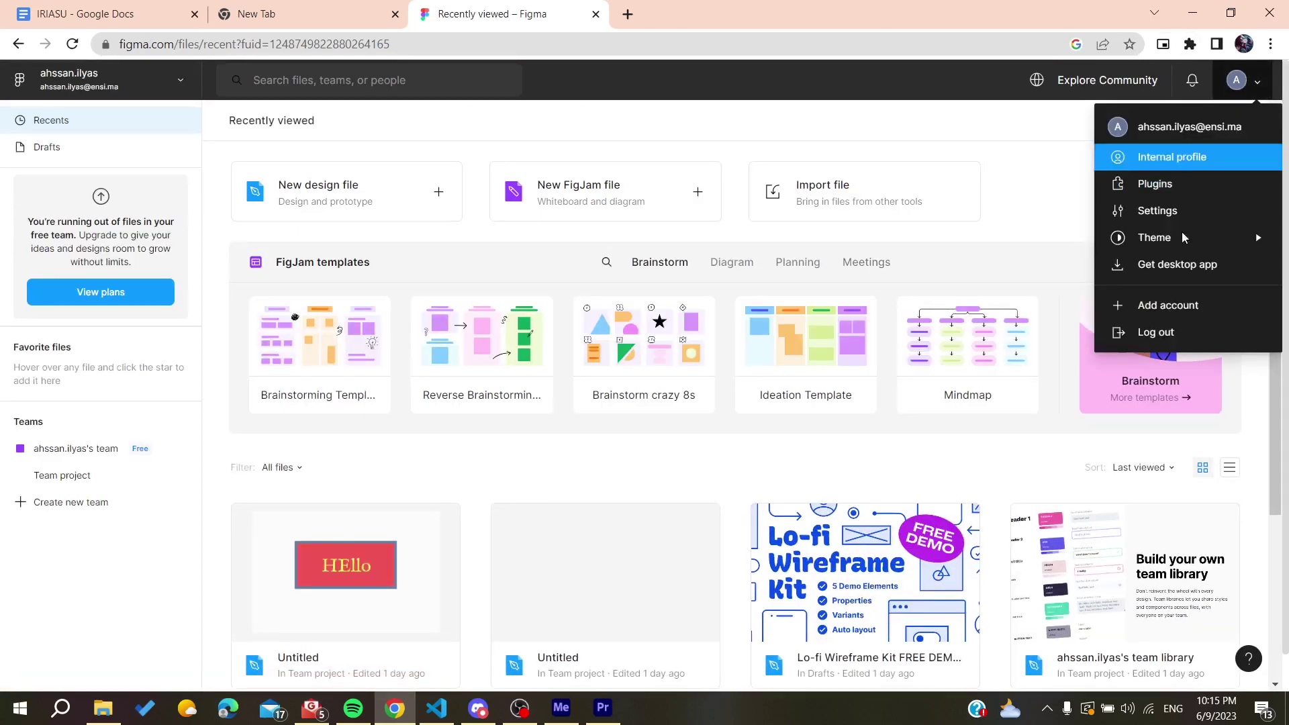
pyautogui.click(1148, 331)
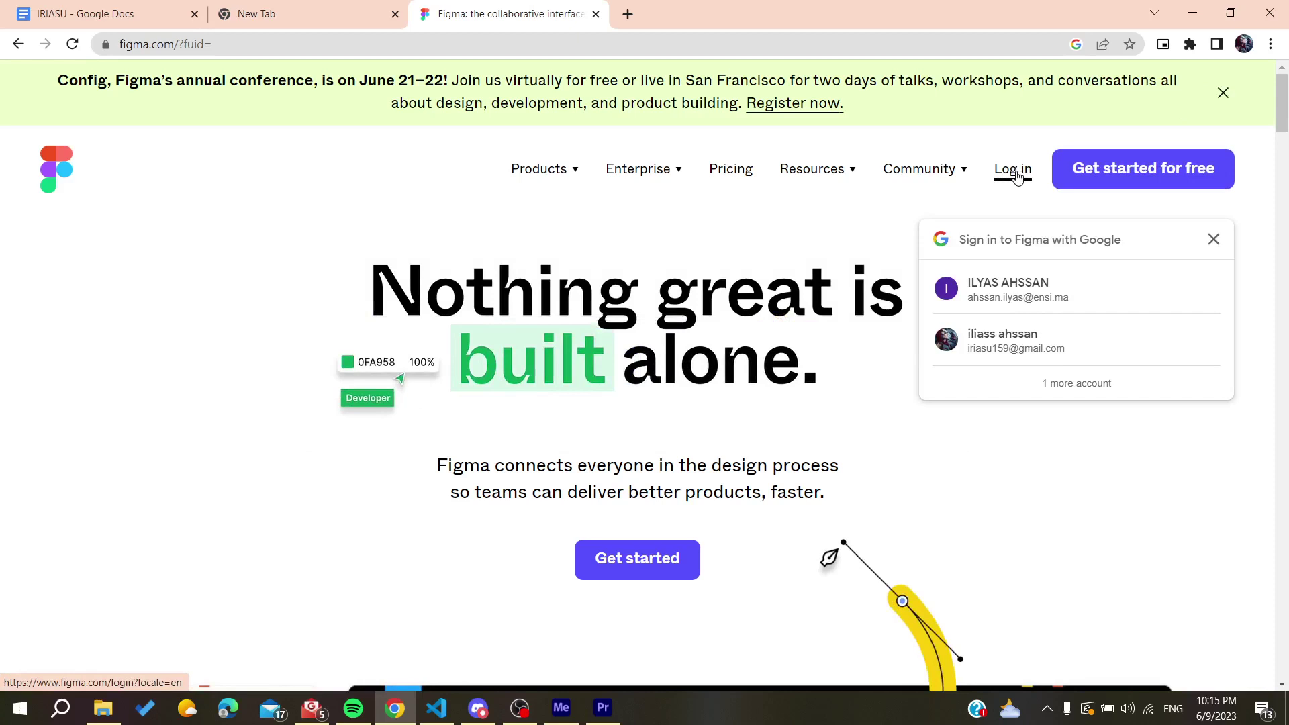
pyautogui.click(1002, 297)
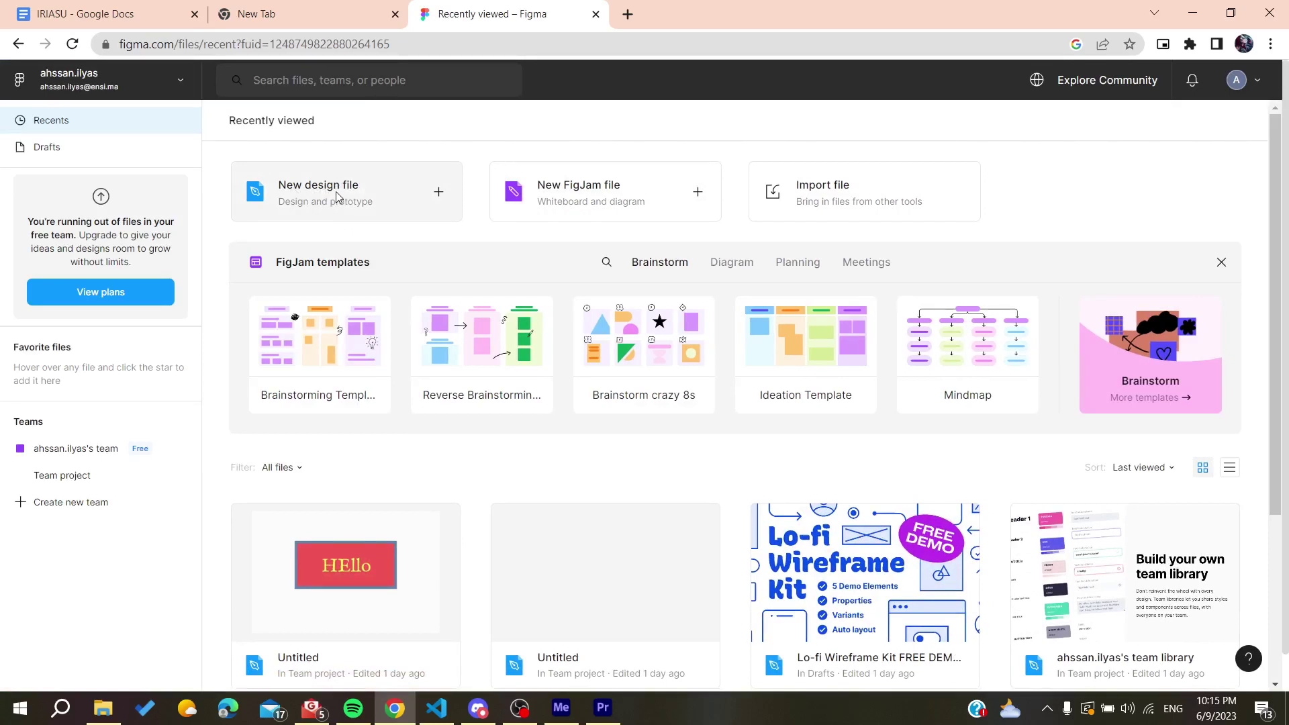
# Create a new blank Untitled design file and bring up Xbox Game Bar with Win+G
pyautogui.click(336, 194)
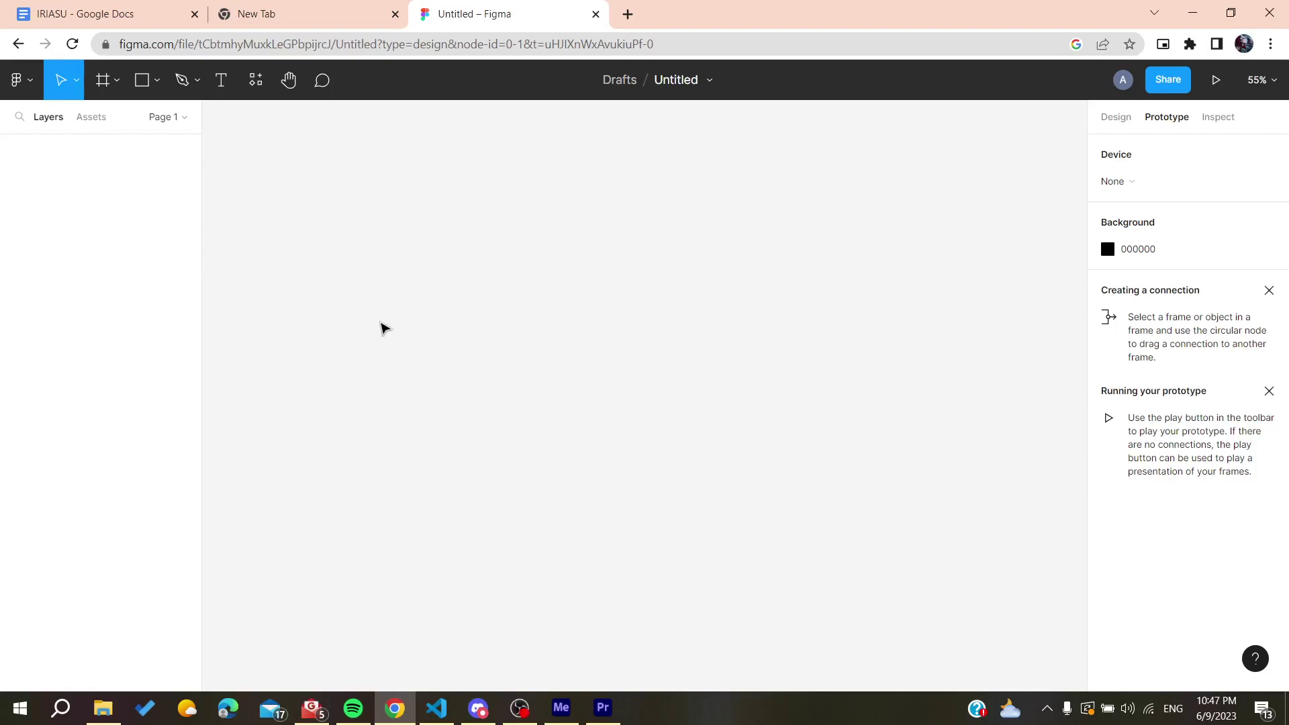
pyautogui.rightClick(380, 327)
pyautogui.click(308, 229)
pyautogui.press('super+g')
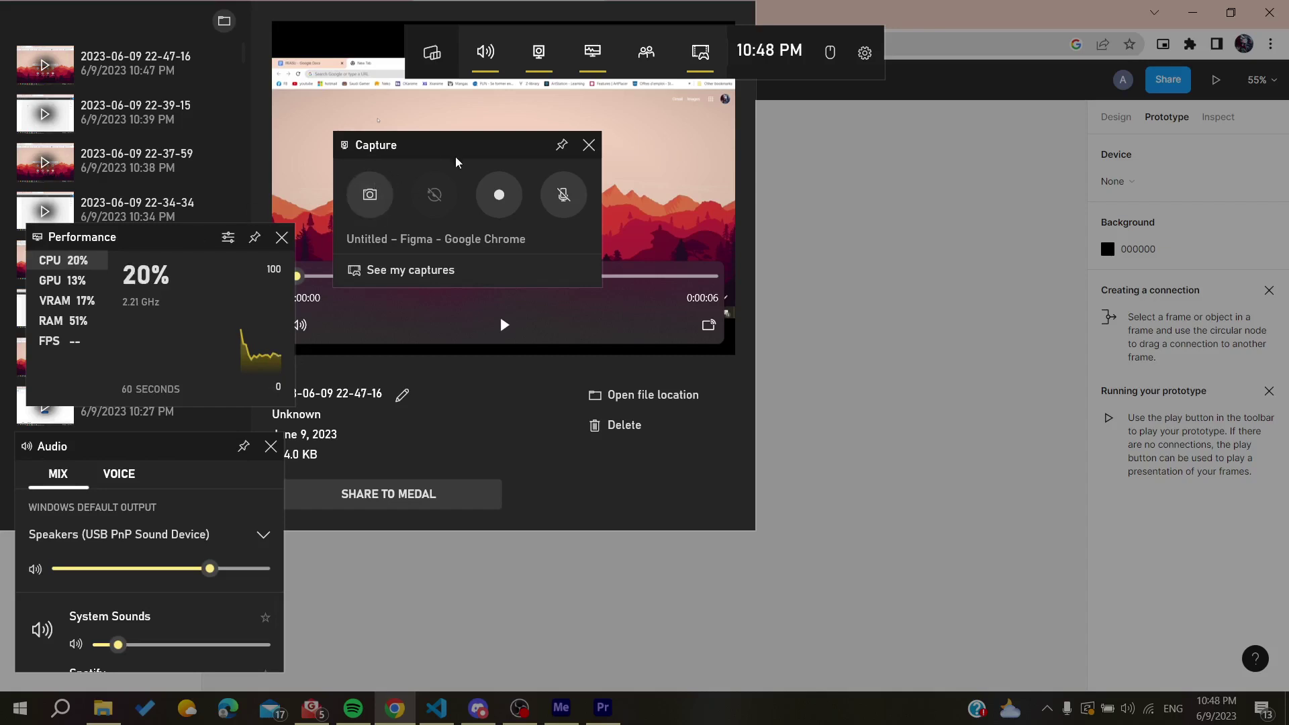
# Start a Game Bar screen recording and close the overlay to return to Figma
pyautogui.moveTo(412, 153); pyautogui.dragTo(593, 170)
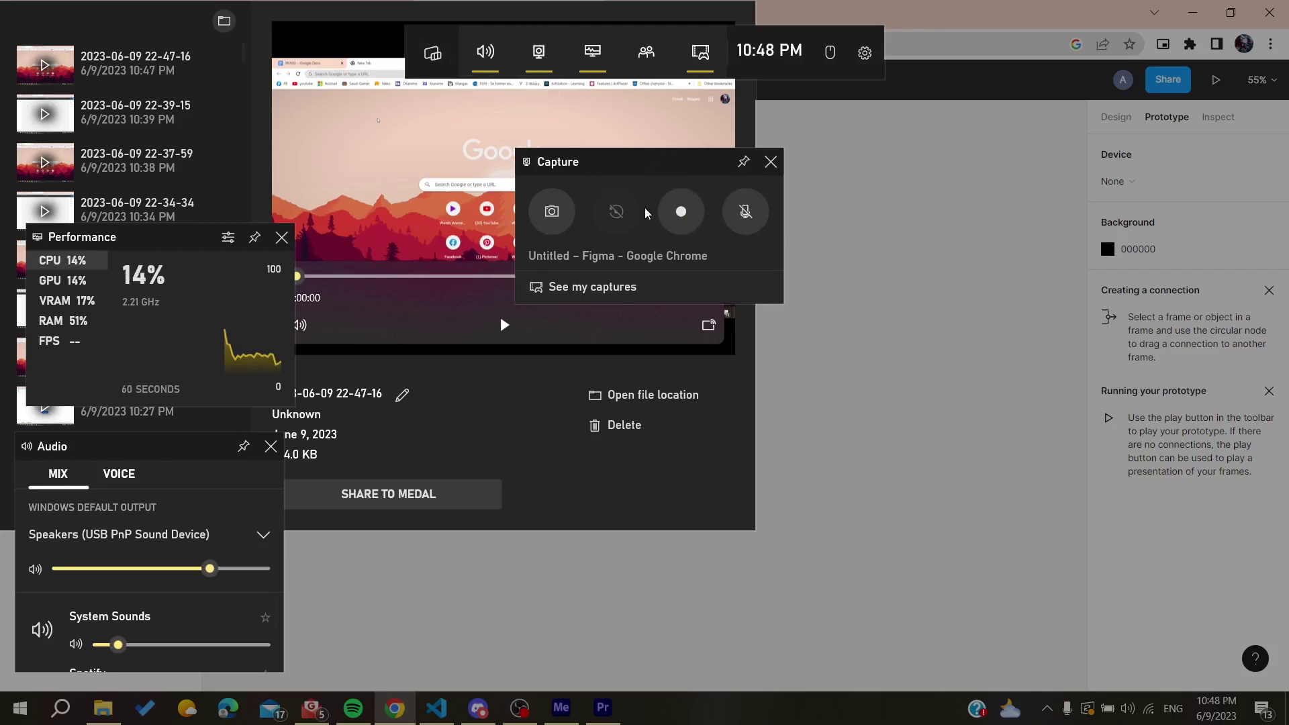
pyautogui.click(680, 217)
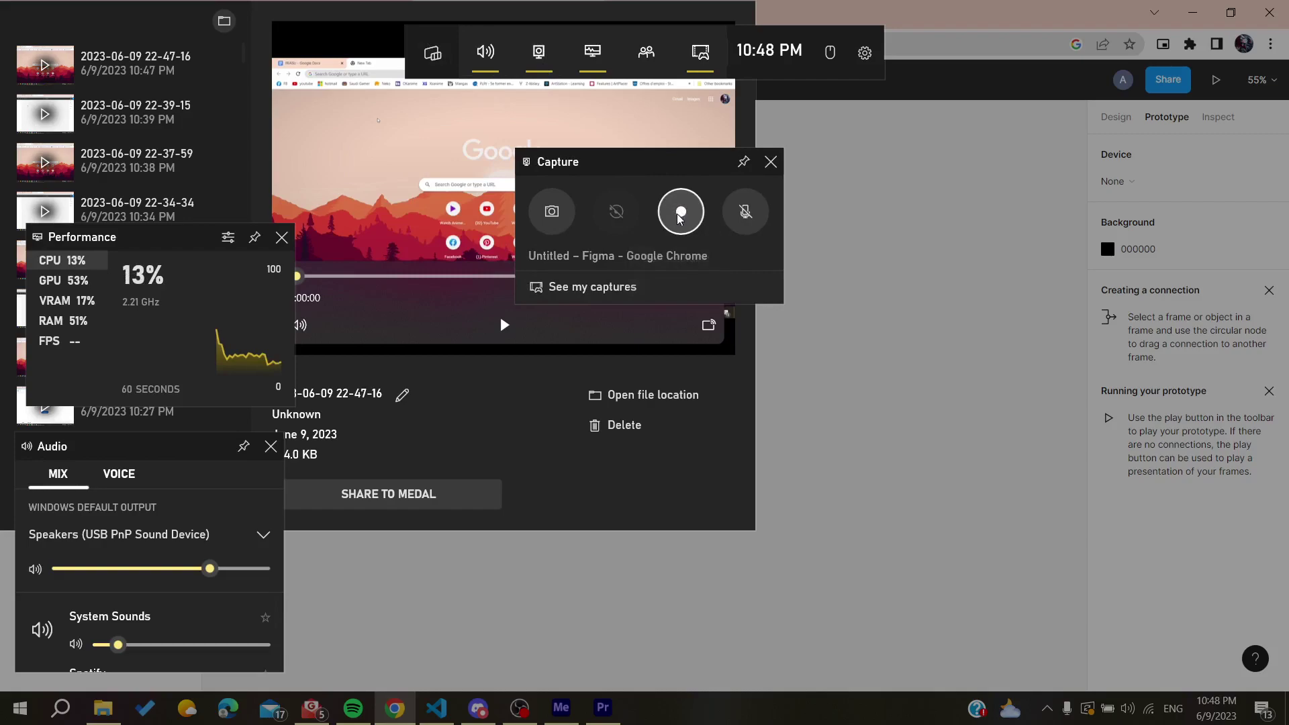
pyautogui.click(855, 285)
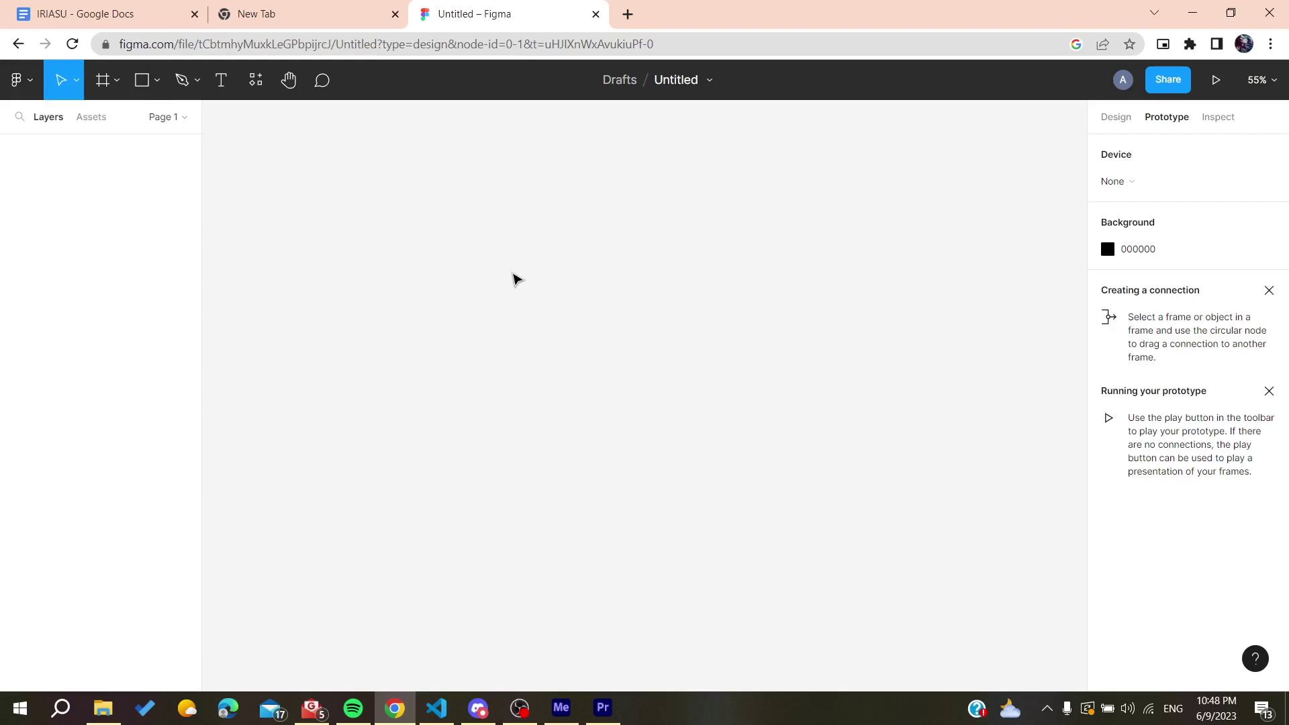
# Search the plugin browser for 'gif/video' and run the Export to GIF/Video plugin
pyautogui.rightClick(513, 276)
pyautogui.moveTo(599, 418)
pyautogui.moveTo(707, 430)
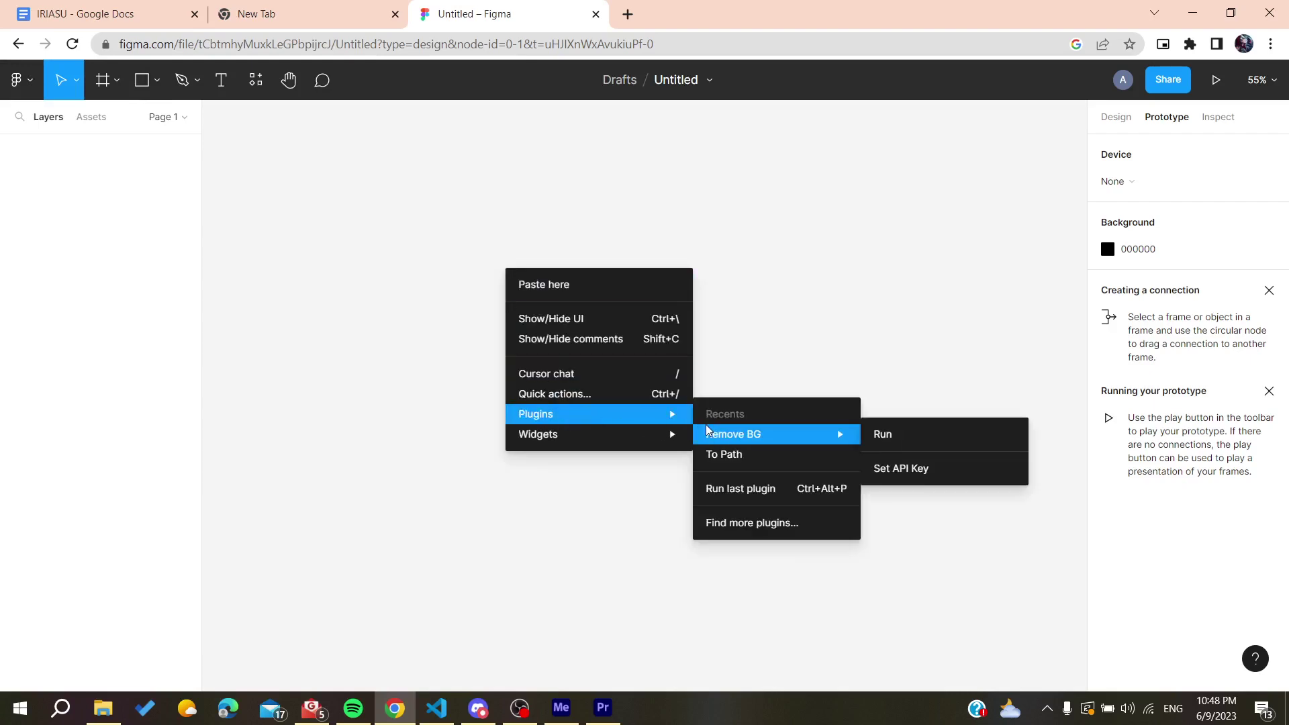
pyautogui.click(744, 526)
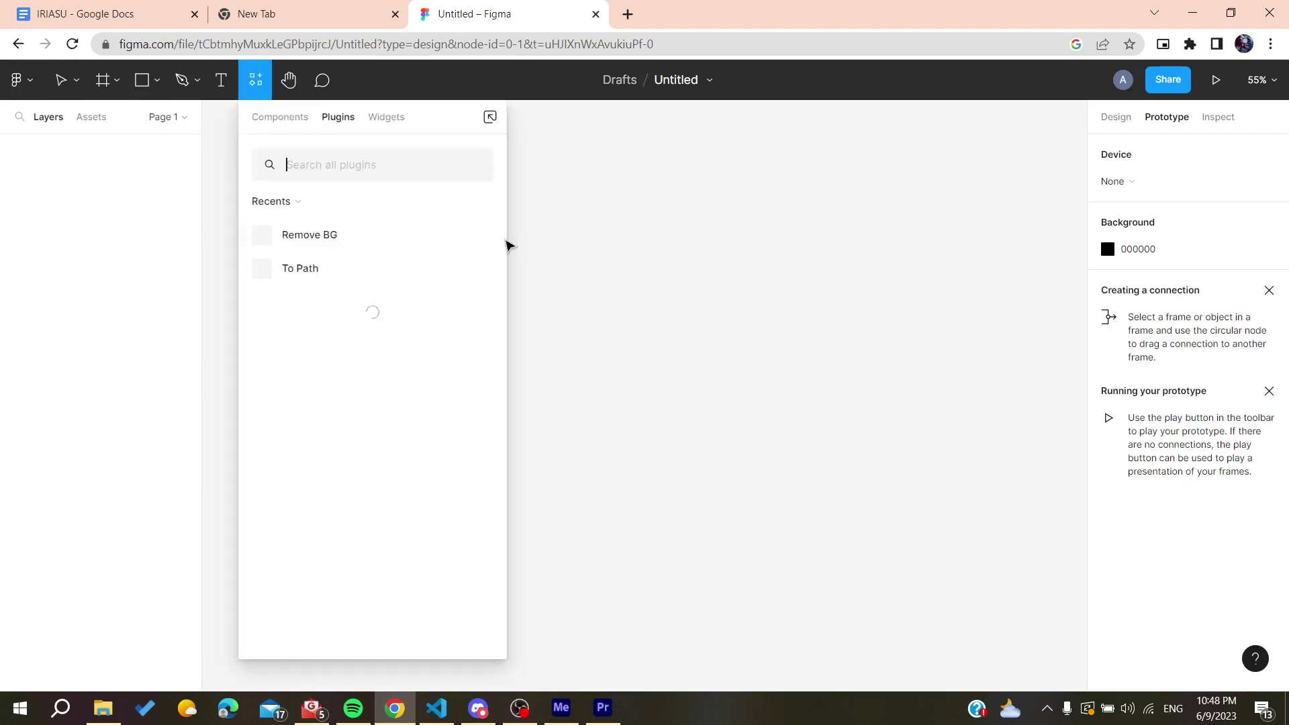
pyautogui.write('g')
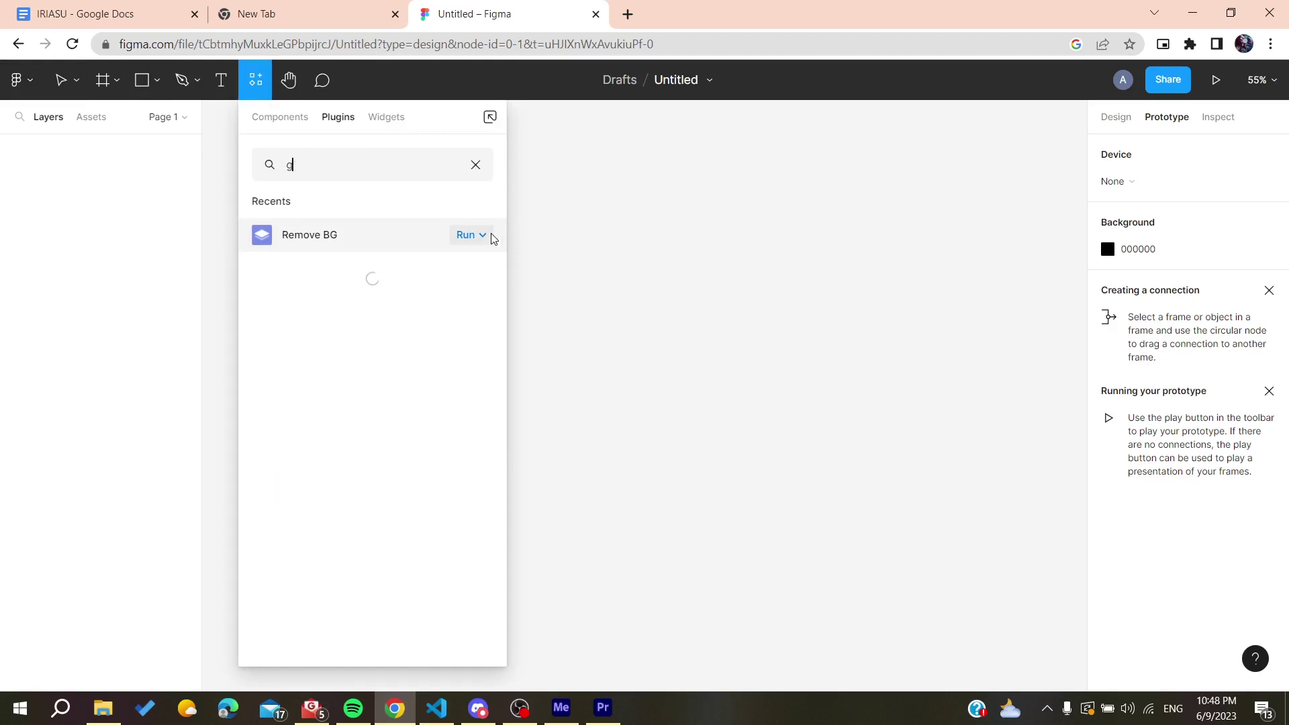
pyautogui.write('if')
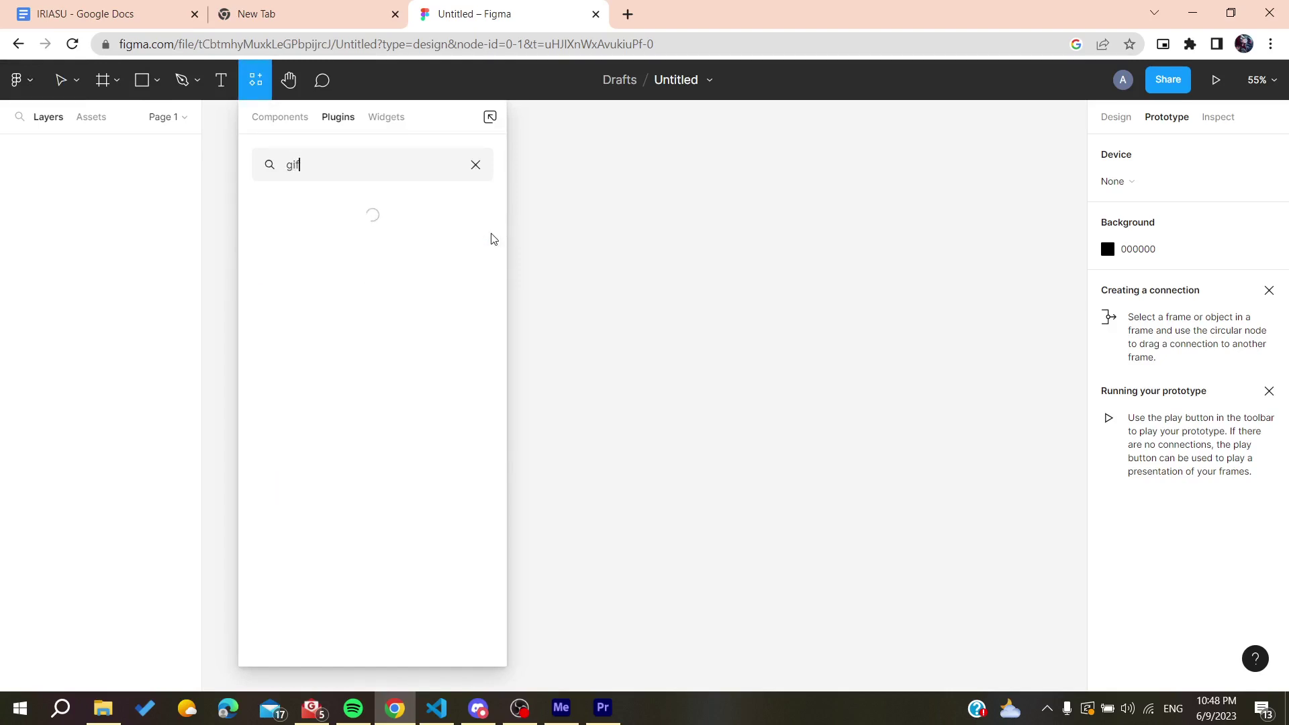
pyautogui.write('/')
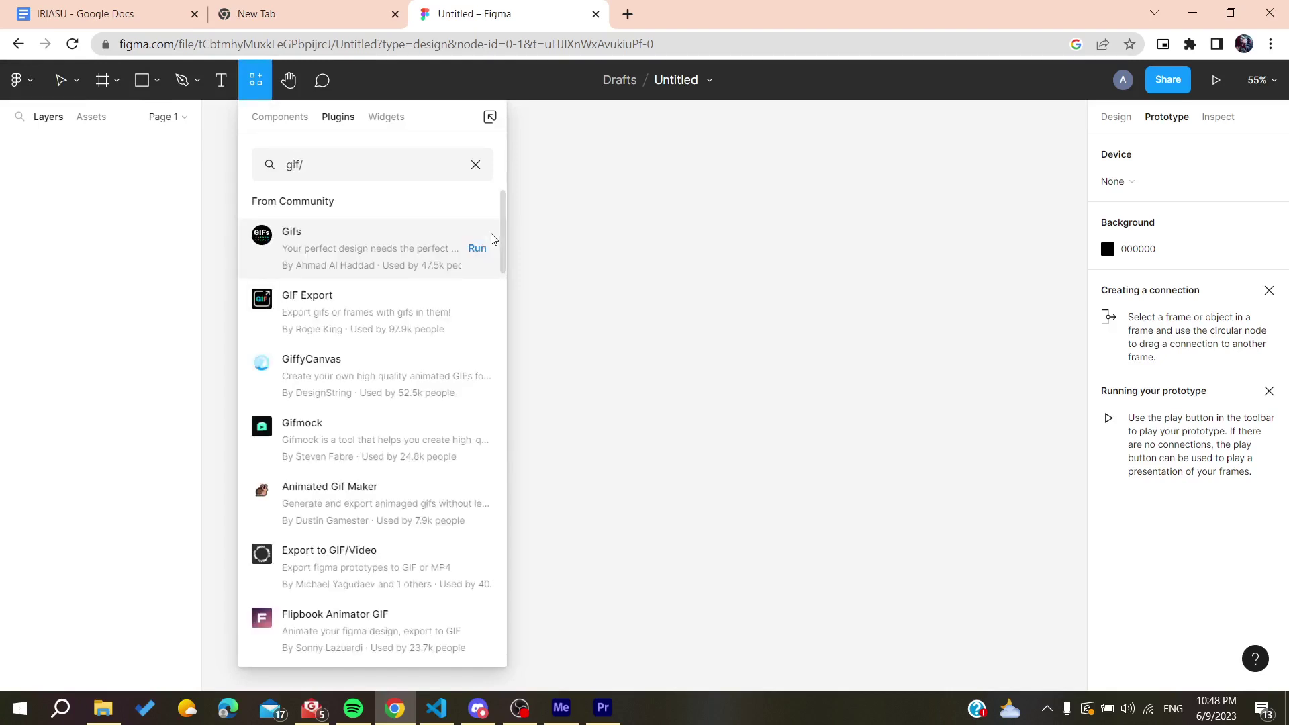
pyautogui.write('video')
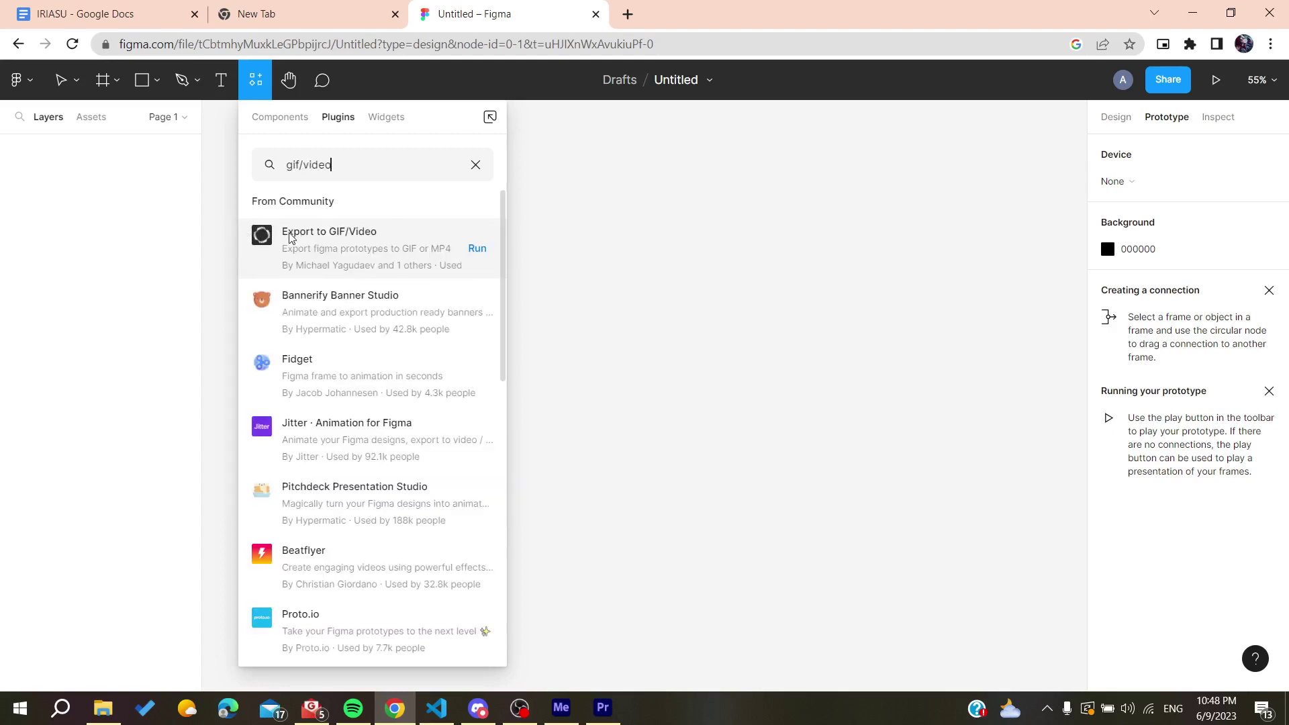
pyautogui.click(292, 235)
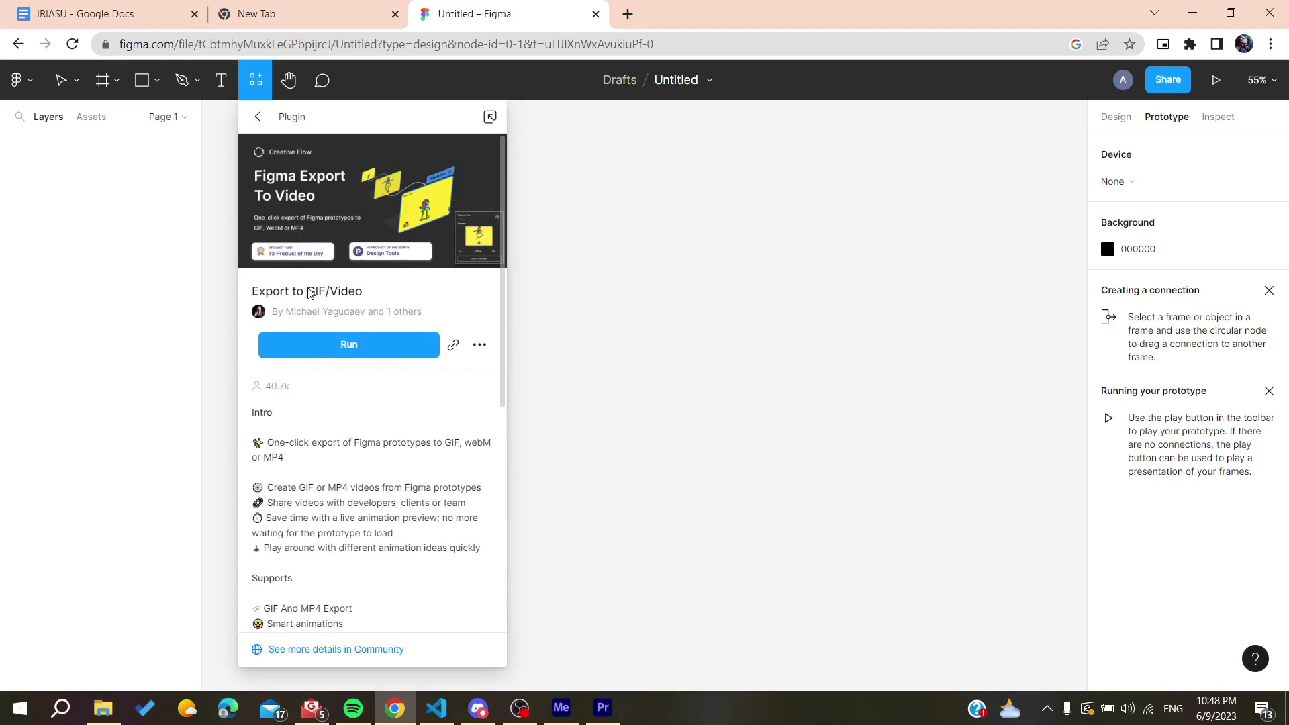
pyautogui.moveTo(308, 293); pyautogui.dragTo(401, 298)
pyautogui.click(348, 344)
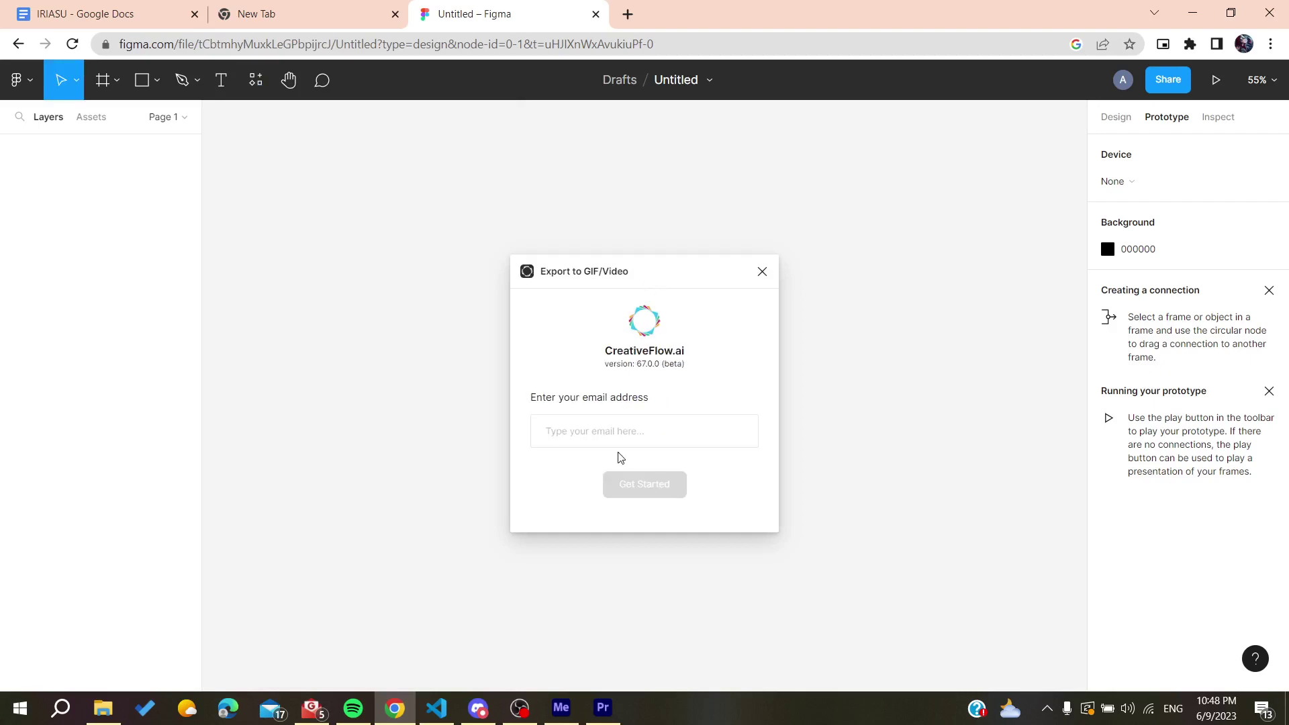
# Close the Export to GIF/Video plugin window without entering an e-mail
pyautogui.click(603, 432)
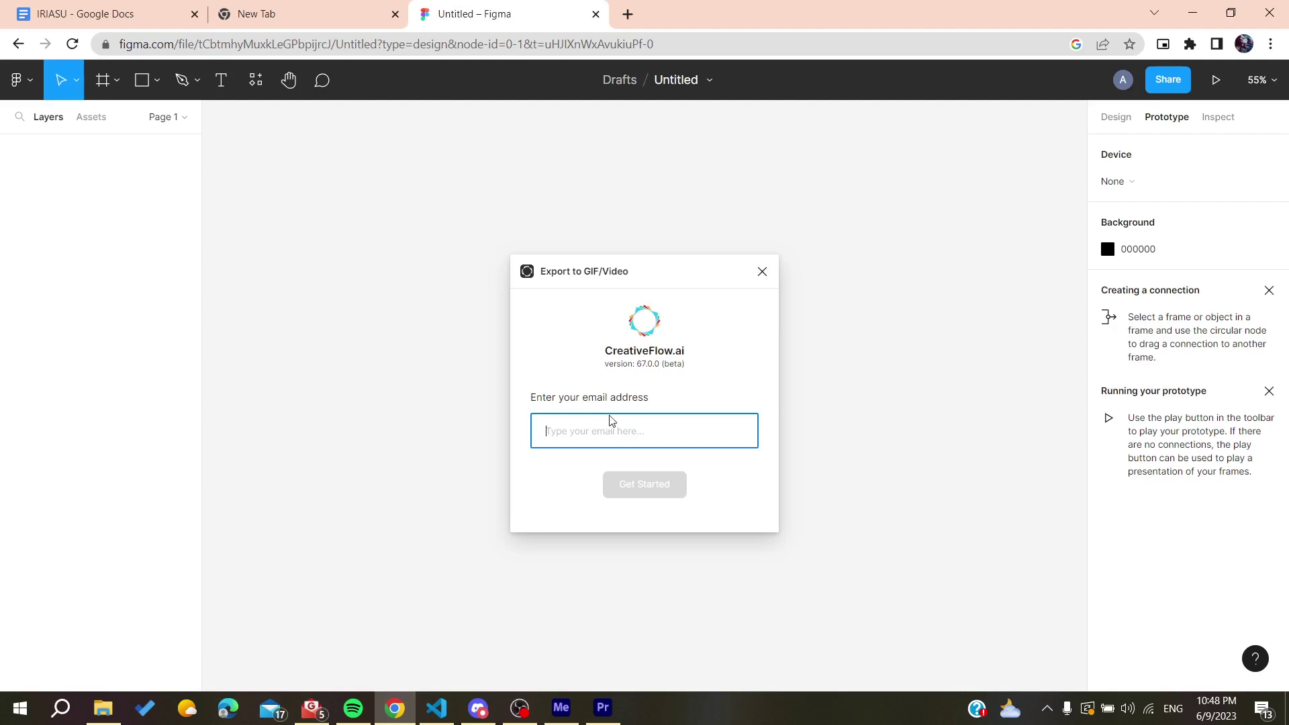
pyautogui.click(762, 276)
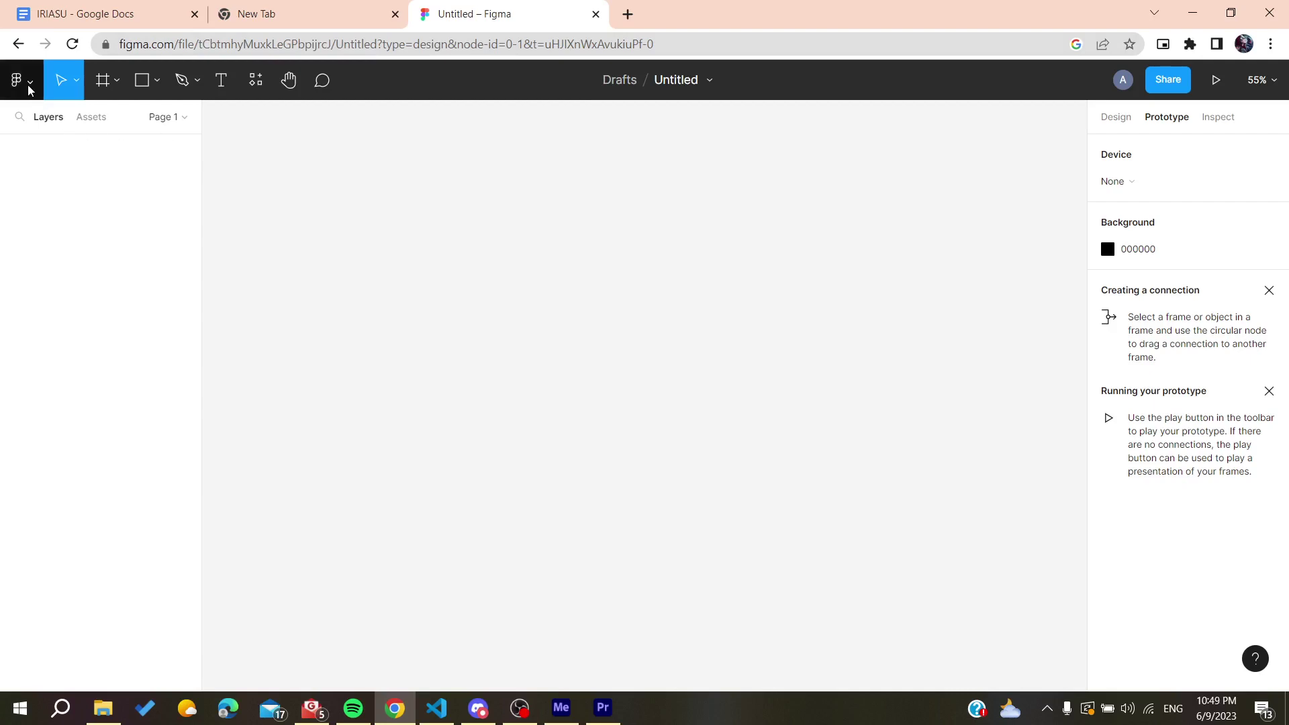
# Draw a grey rectangle and wrap it in Frame 1
pyautogui.click(141, 80)
pyautogui.moveTo(406, 237); pyautogui.dragTo(576, 379)
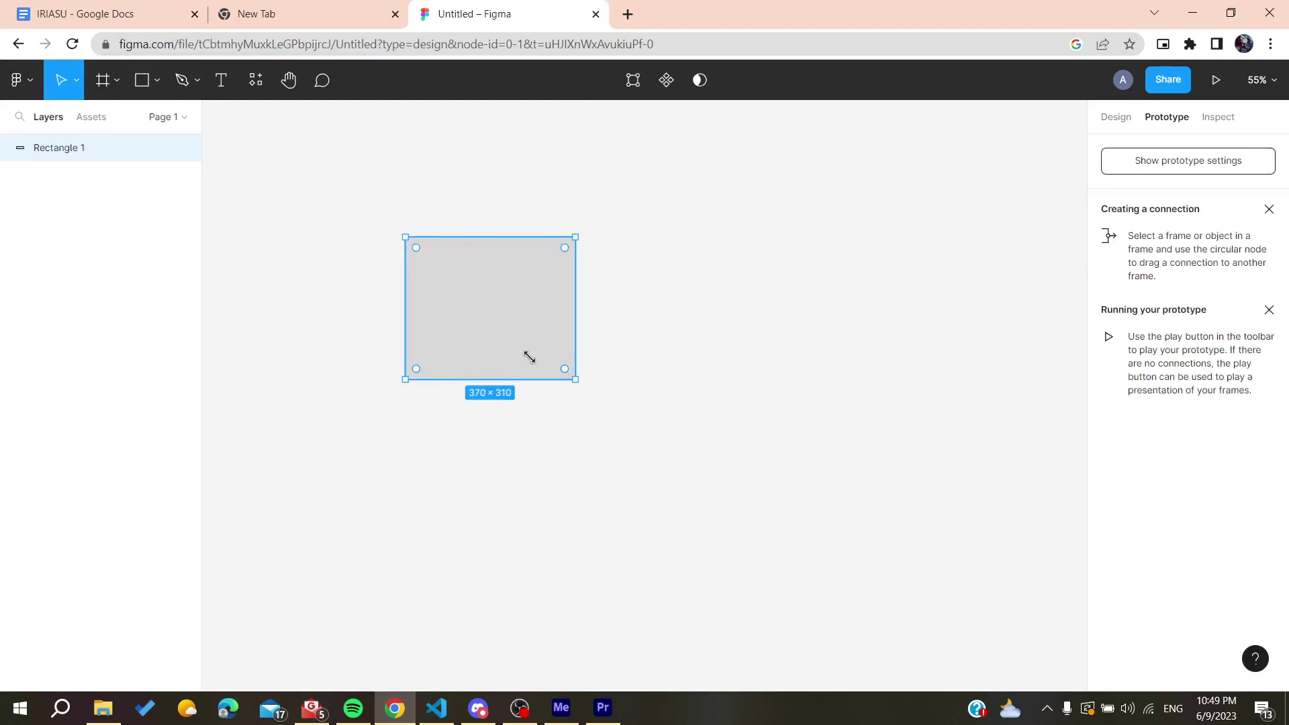
pyautogui.press('Escape')
pyautogui.click(102, 81)
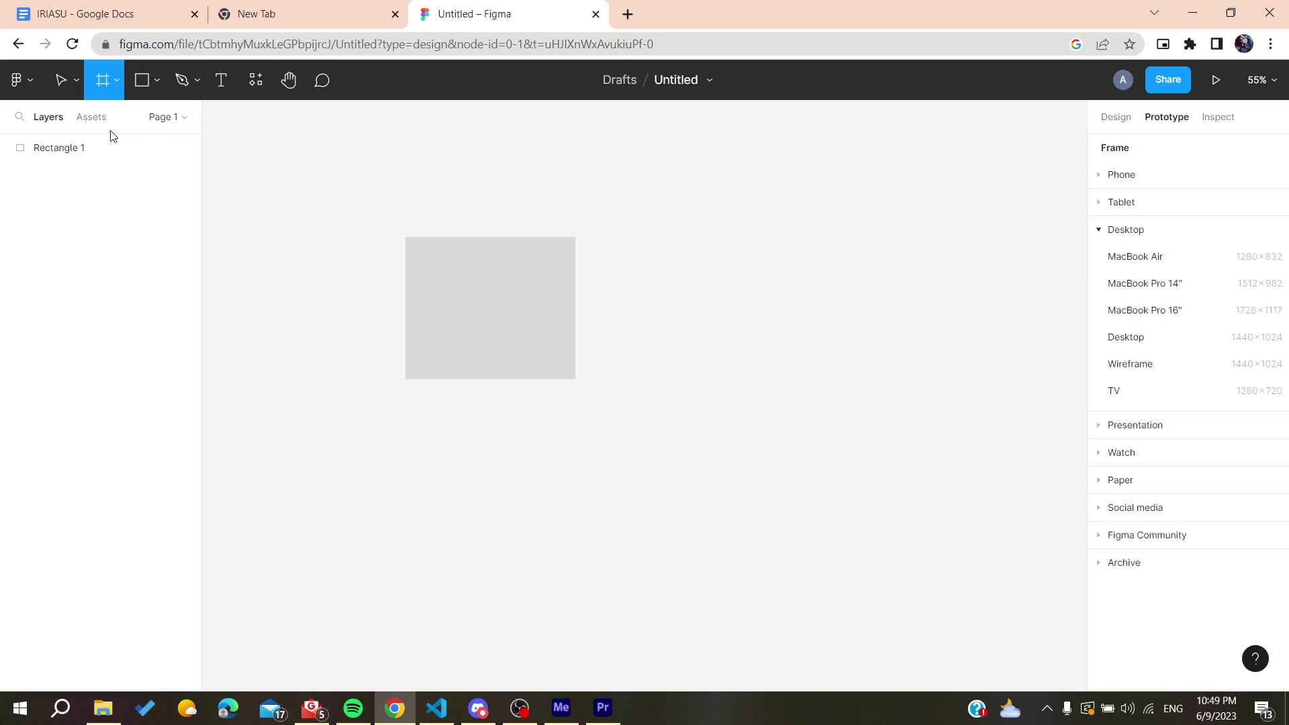
pyautogui.moveTo(288, 176); pyautogui.dragTo(693, 532)
pyautogui.click(485, 336)
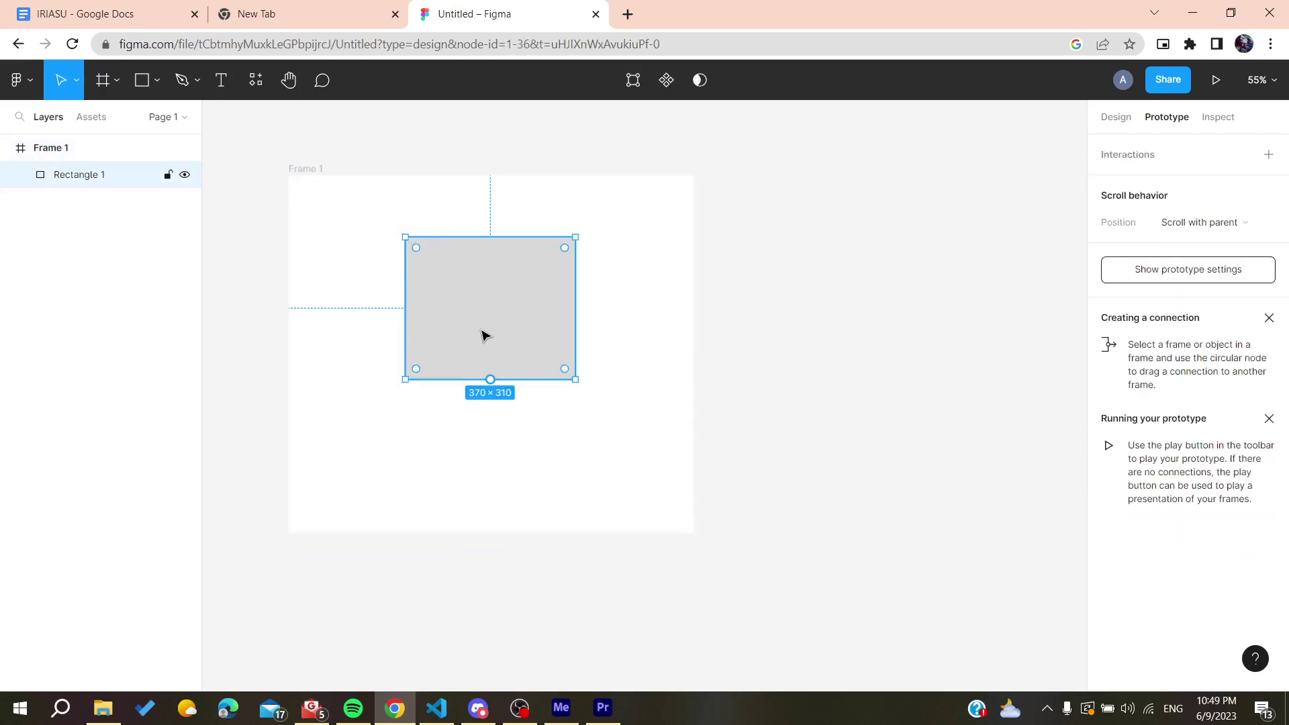
pyautogui.doubleClick(485, 336)
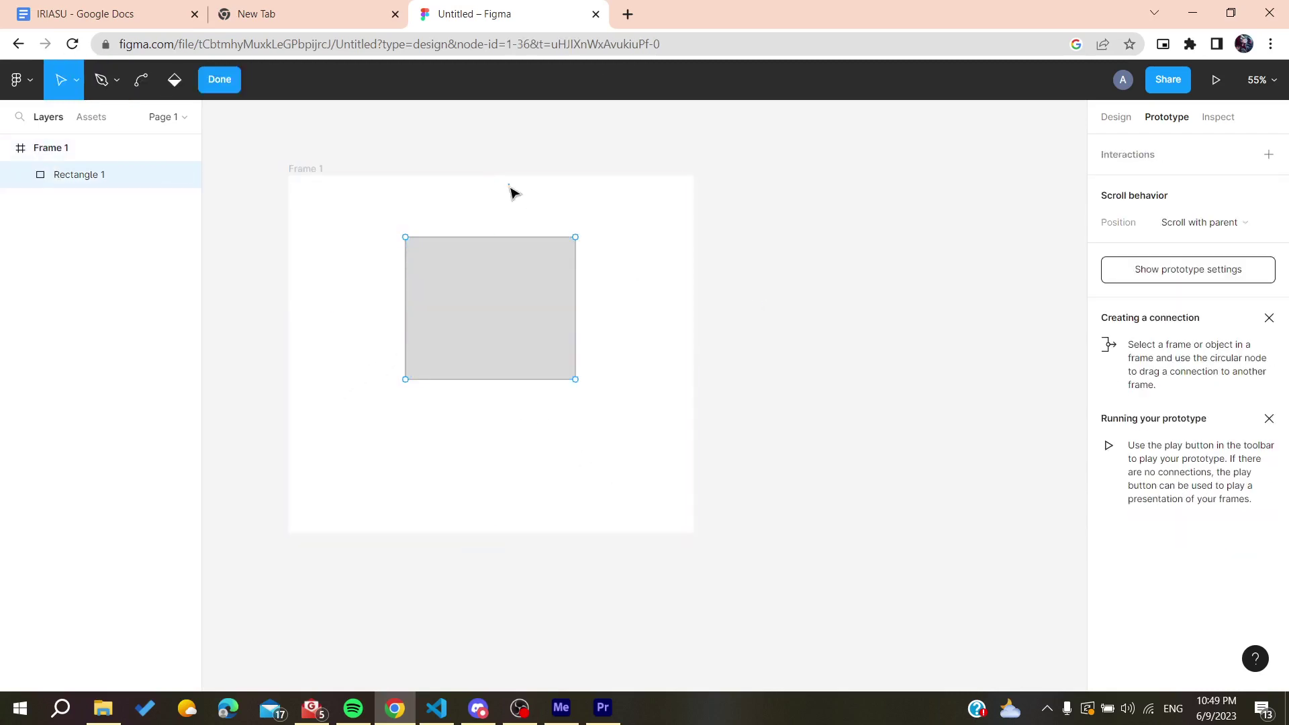
pyautogui.click(57, 157)
# Duplicate Frame 1 as Frame 2, move its rectangle about 195 px lower, and list Frame 1 first
pyautogui.hotkey('ctrl', 'd')
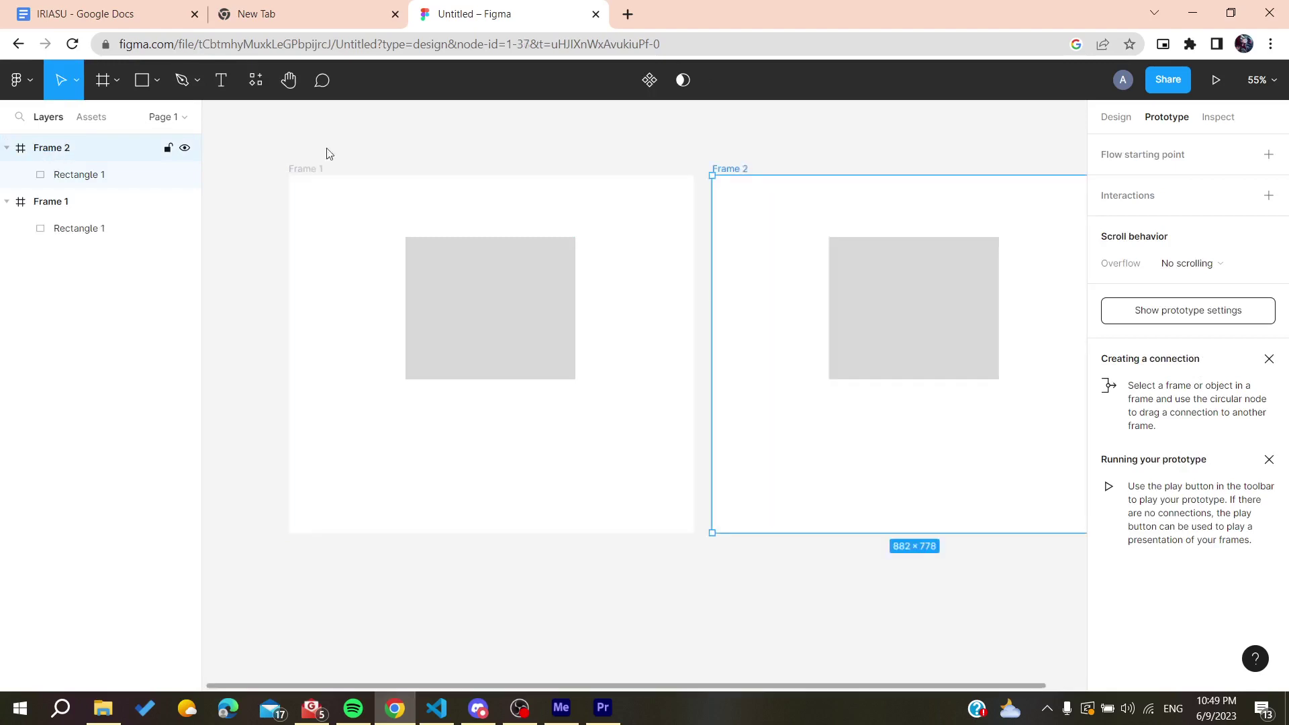
pyautogui.doubleClick(889, 336)
pyautogui.moveTo(869, 296); pyautogui.dragTo(880, 425)
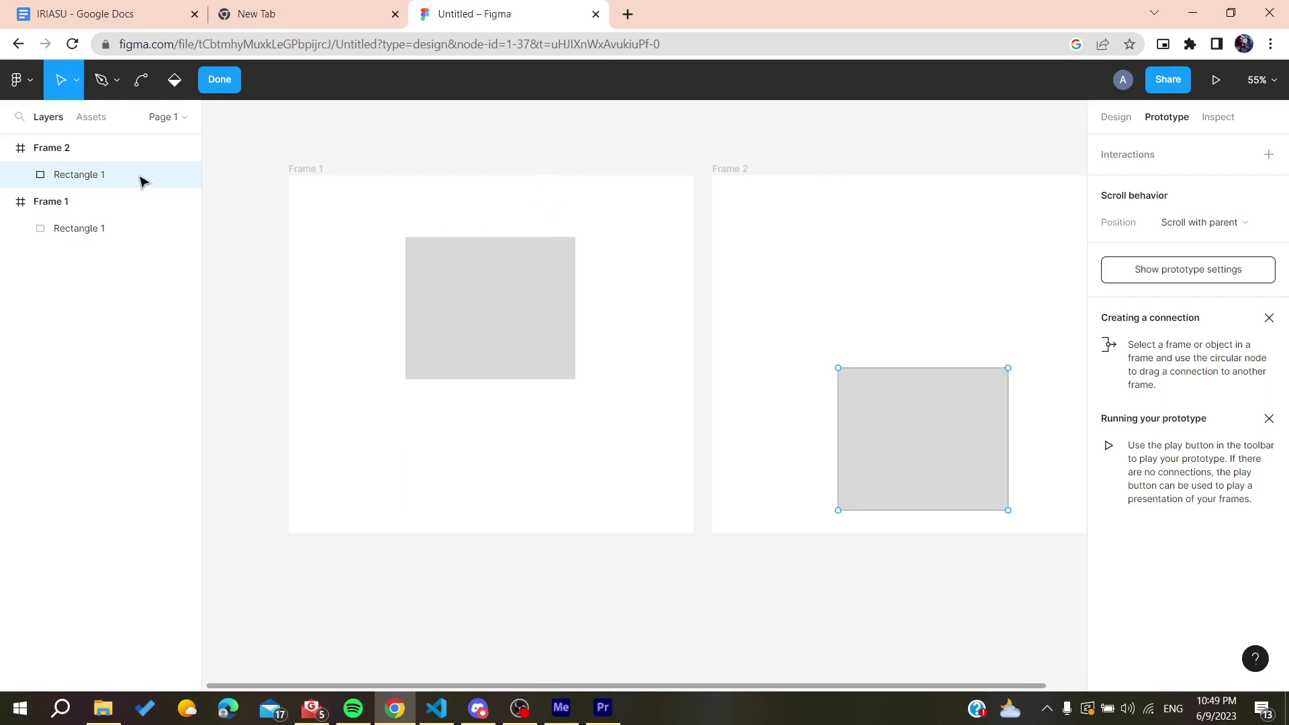
pyautogui.click(67, 149)
pyautogui.click(116, 203)
pyautogui.moveTo(115, 208); pyautogui.dragTo(81, 143)
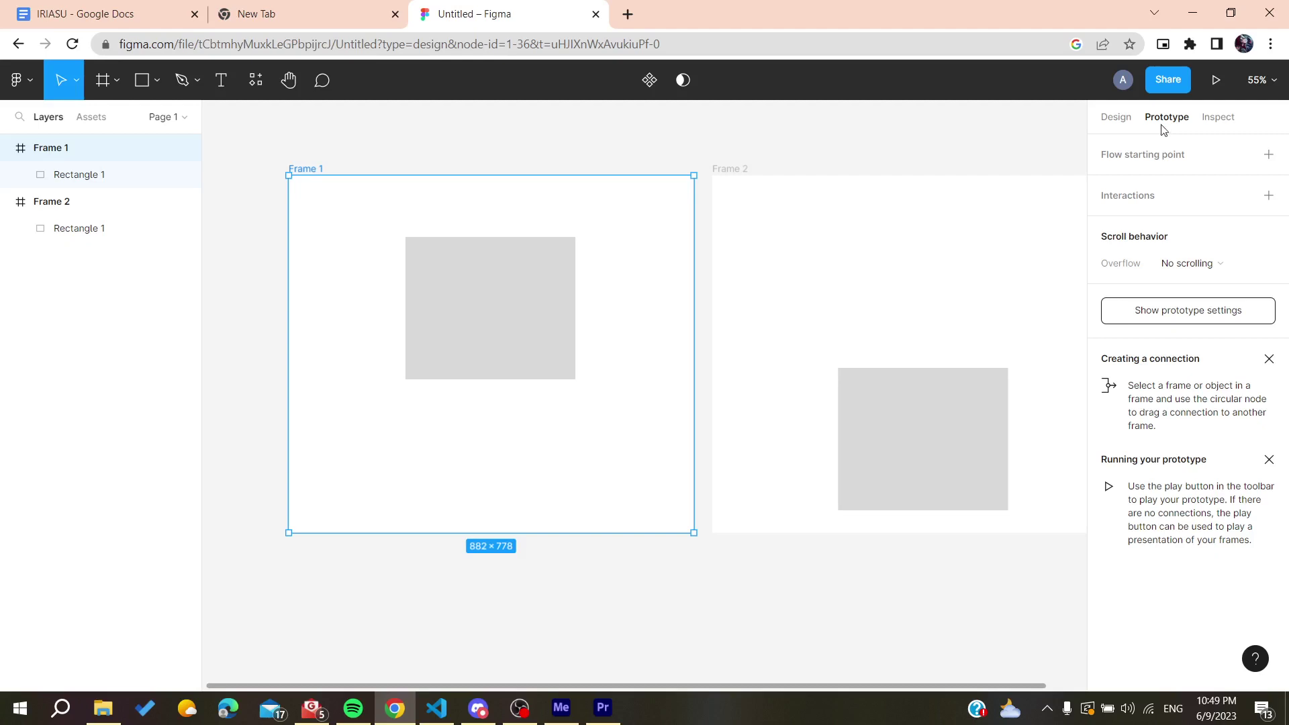
# Make Frame 1 a flow starting point and add an On click interaction
pyautogui.click(1177, 155)
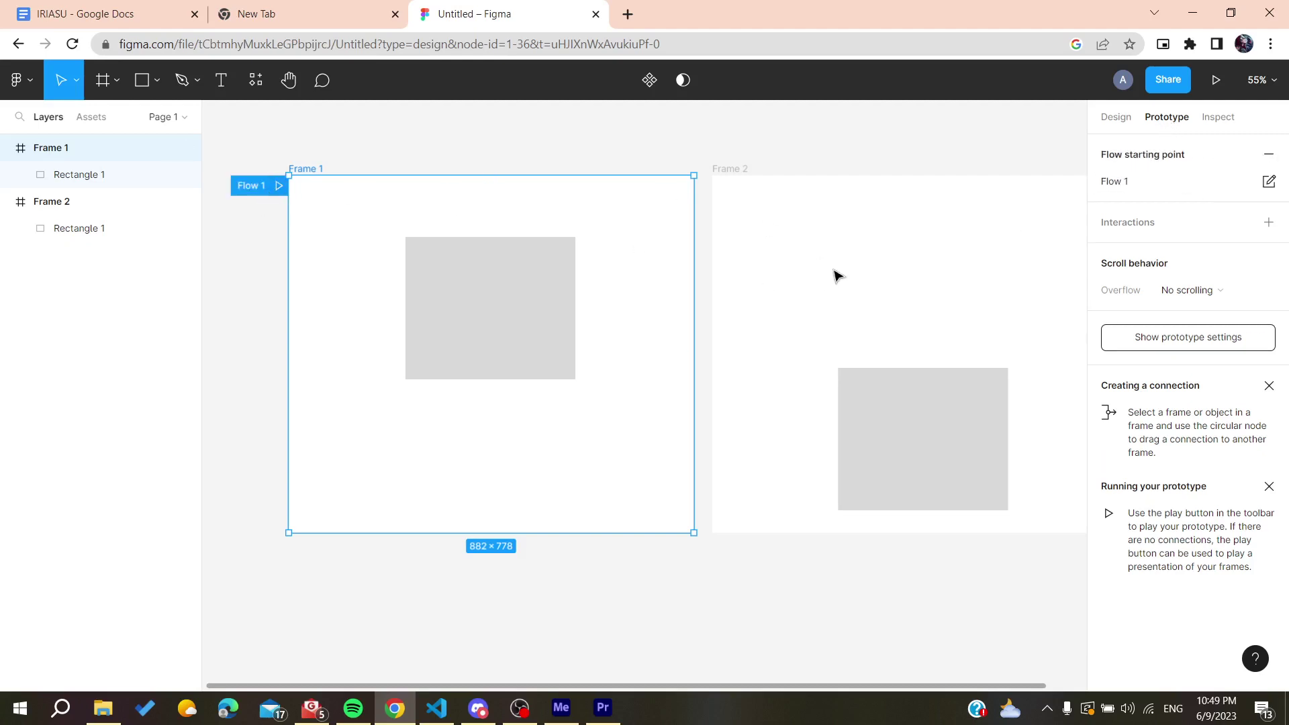
pyautogui.click(1268, 222)
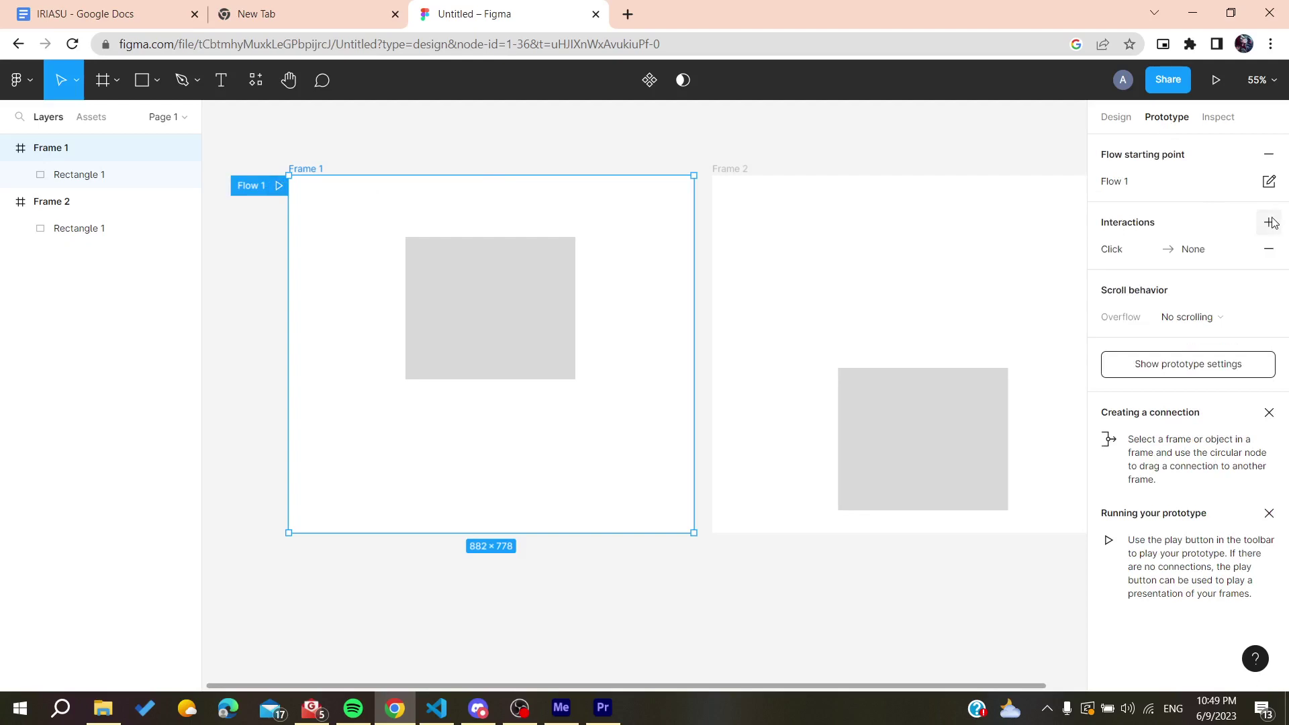
pyautogui.click(1122, 253)
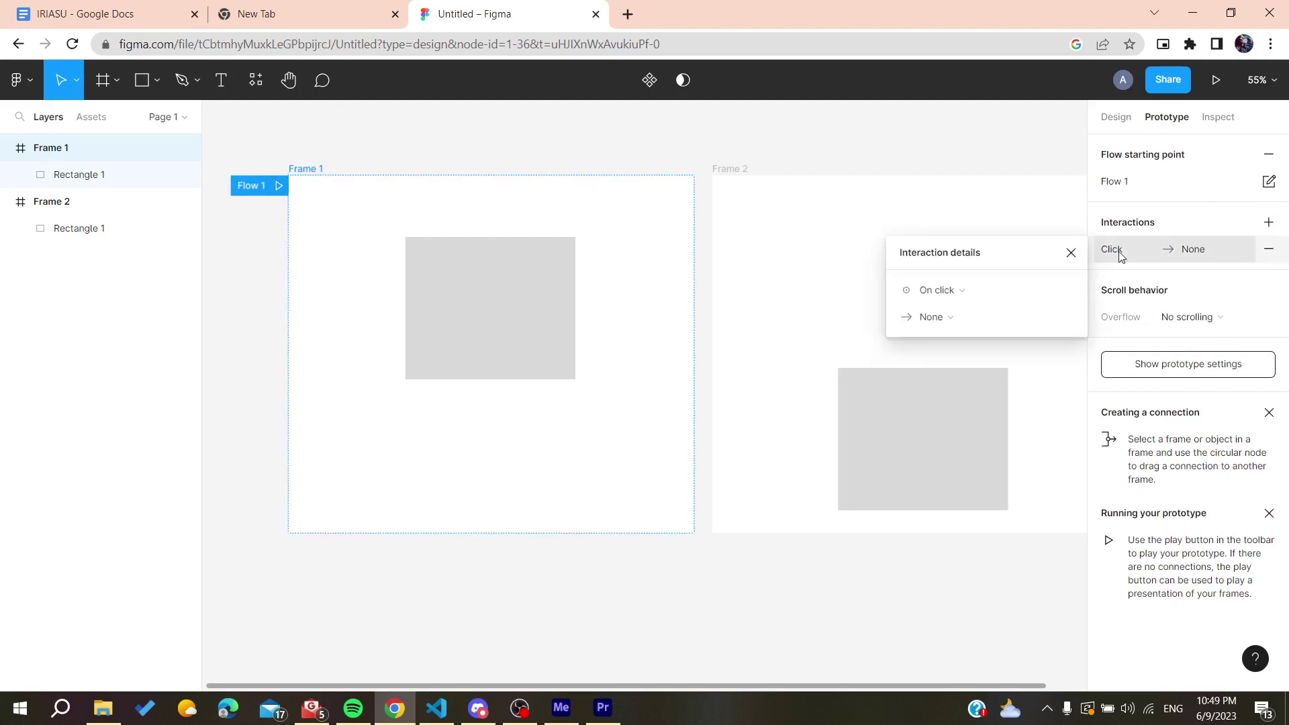
pyautogui.click(1006, 290)
pyautogui.click(1006, 289)
pyautogui.click(1207, 246)
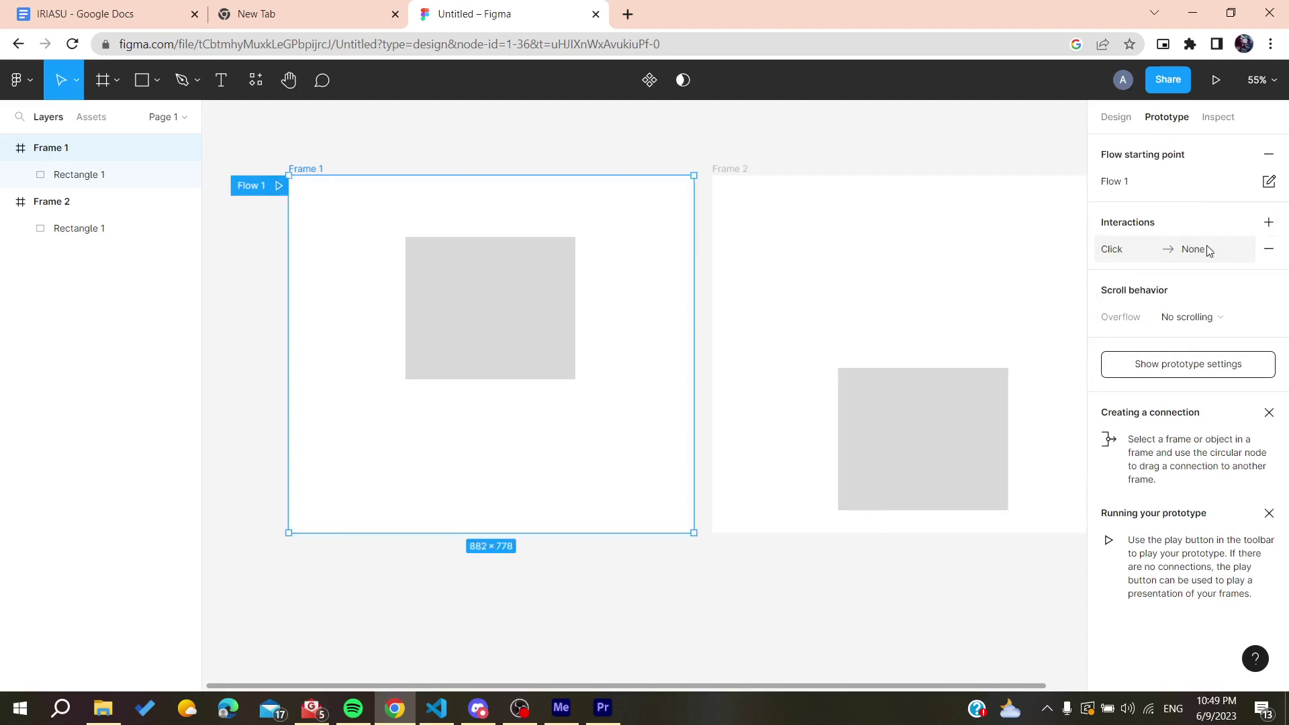
pyautogui.click(1206, 246)
# Set the interaction's action to Navigate to Frame 2
pyautogui.click(979, 311)
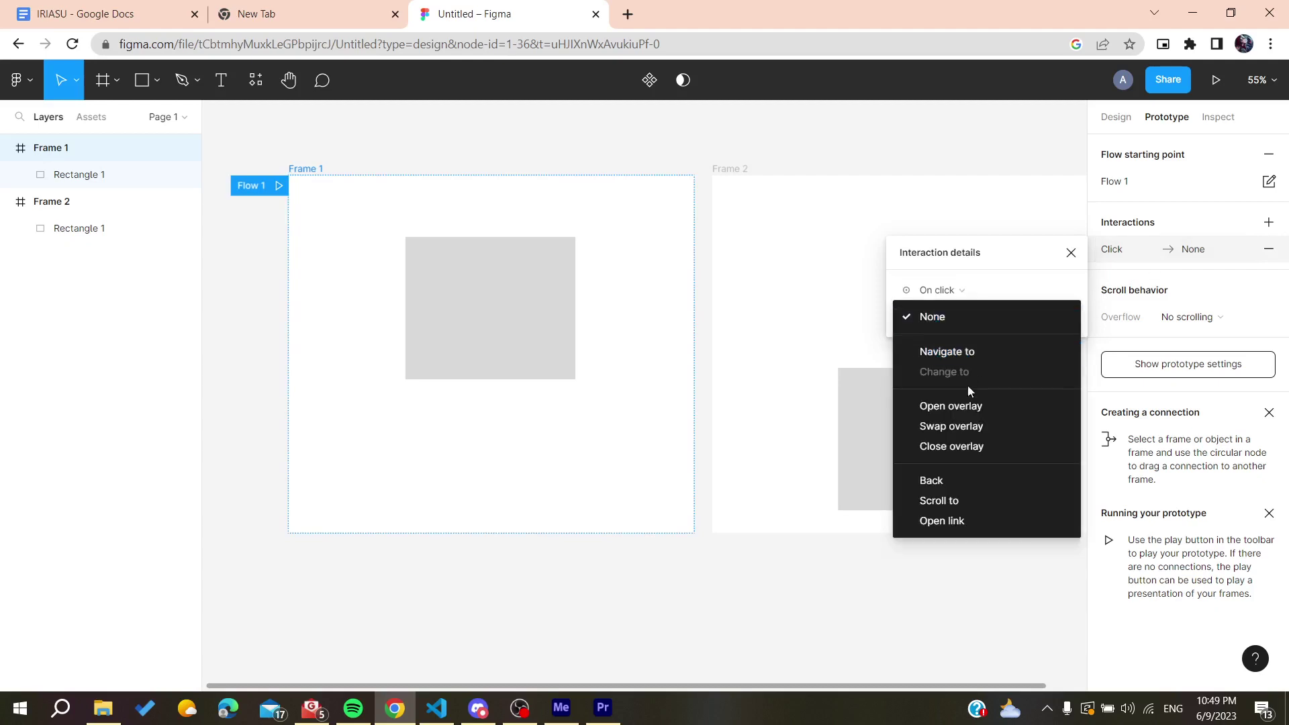
pyautogui.click(973, 351)
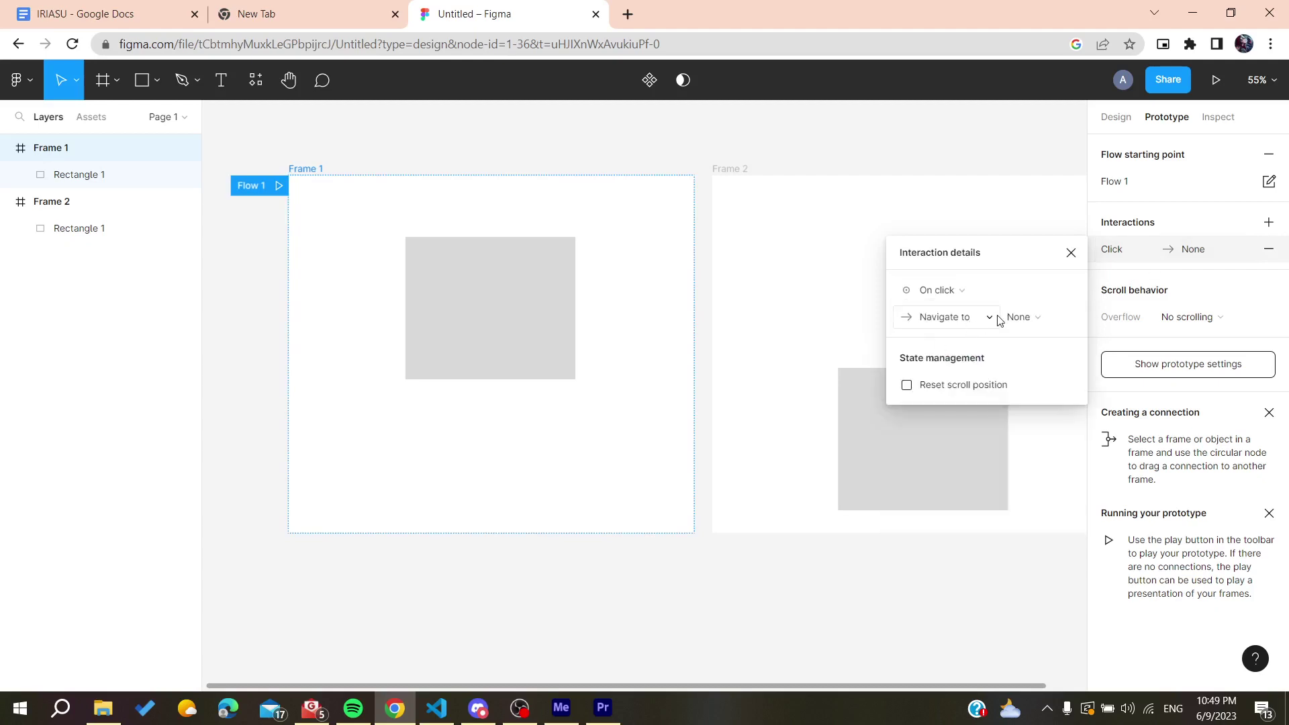
pyautogui.click(1019, 317)
pyautogui.click(1029, 324)
pyautogui.click(771, 144)
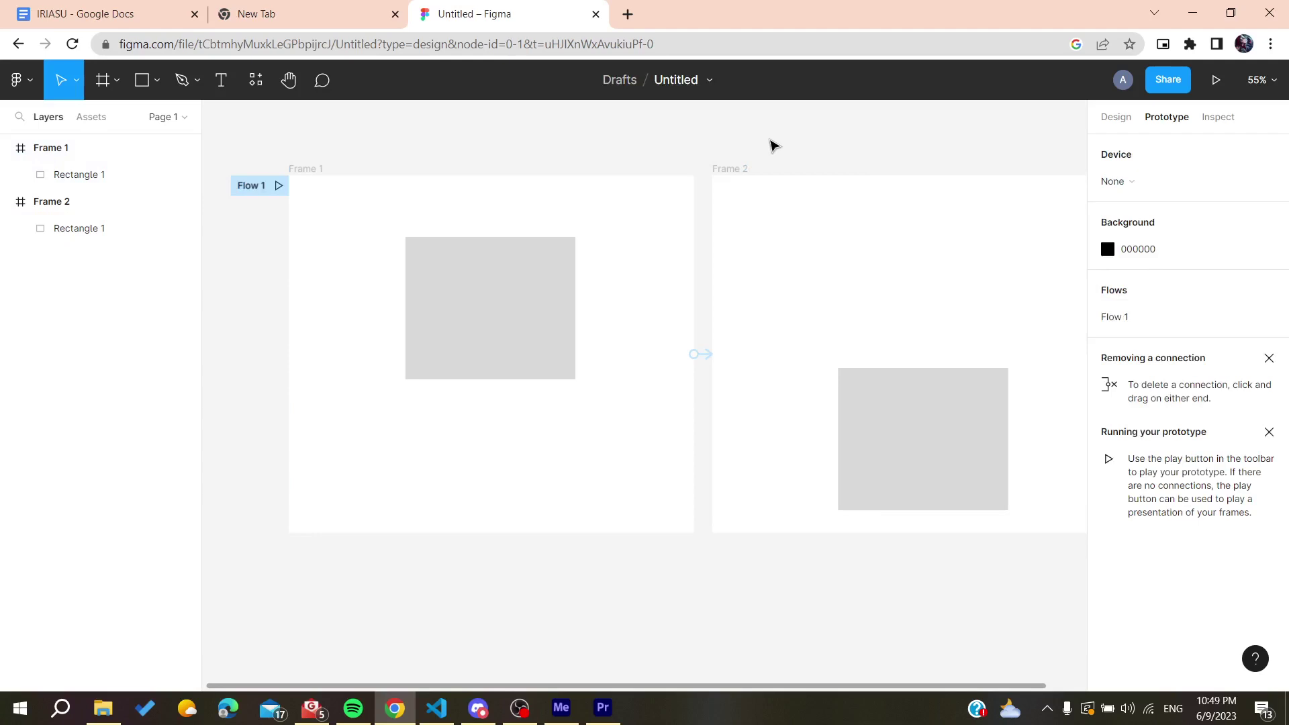
pyautogui.click(557, 310)
pyautogui.click(555, 213)
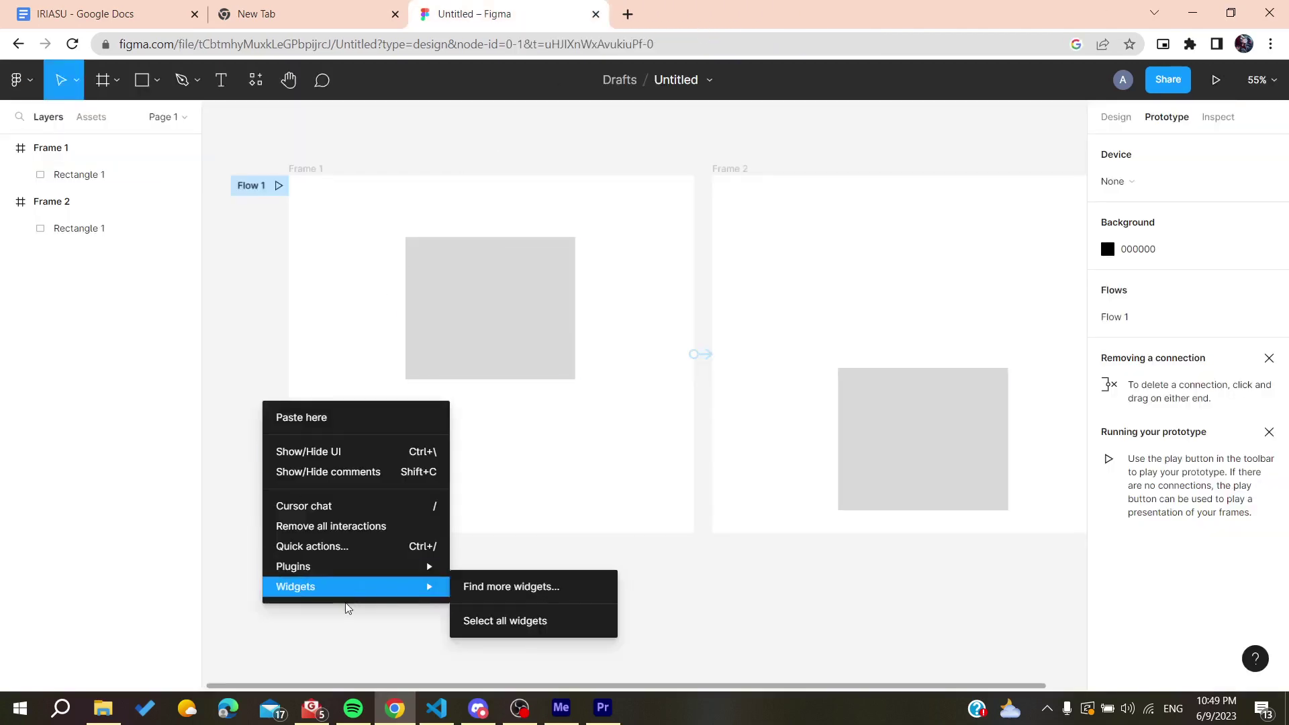
pyautogui.moveTo(376, 567)
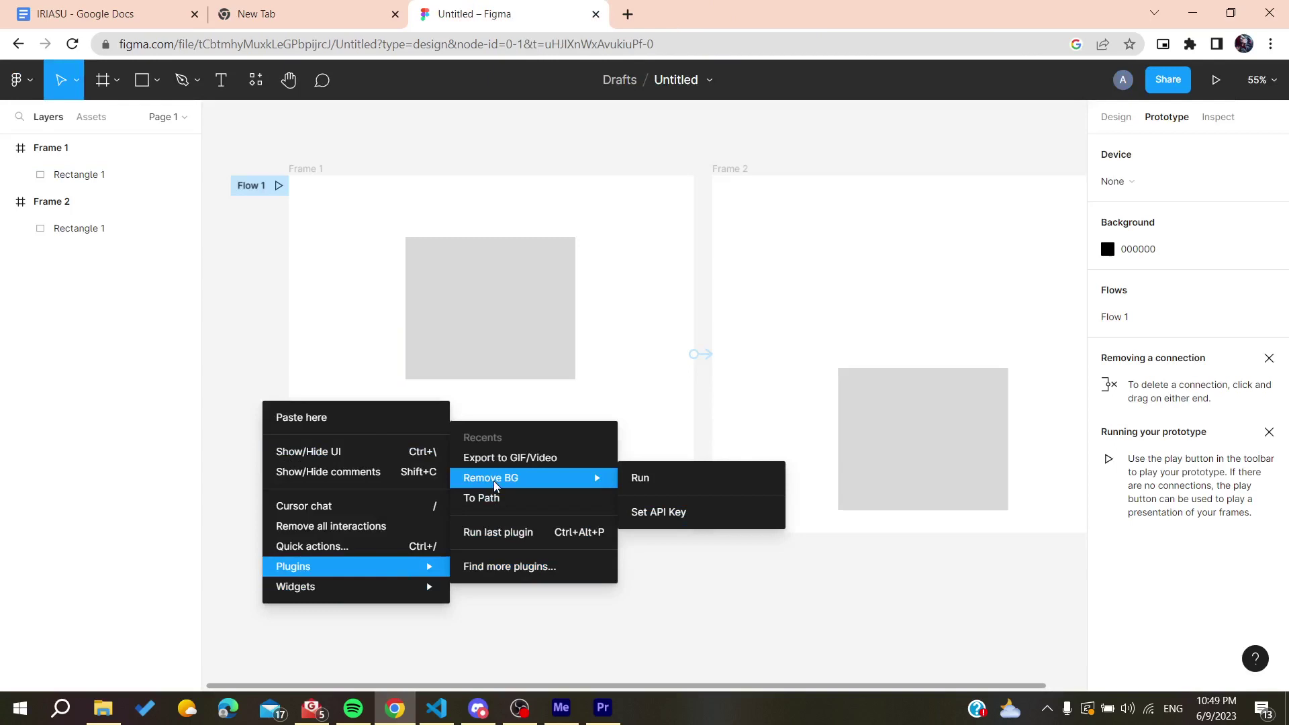
pyautogui.click(491, 459)
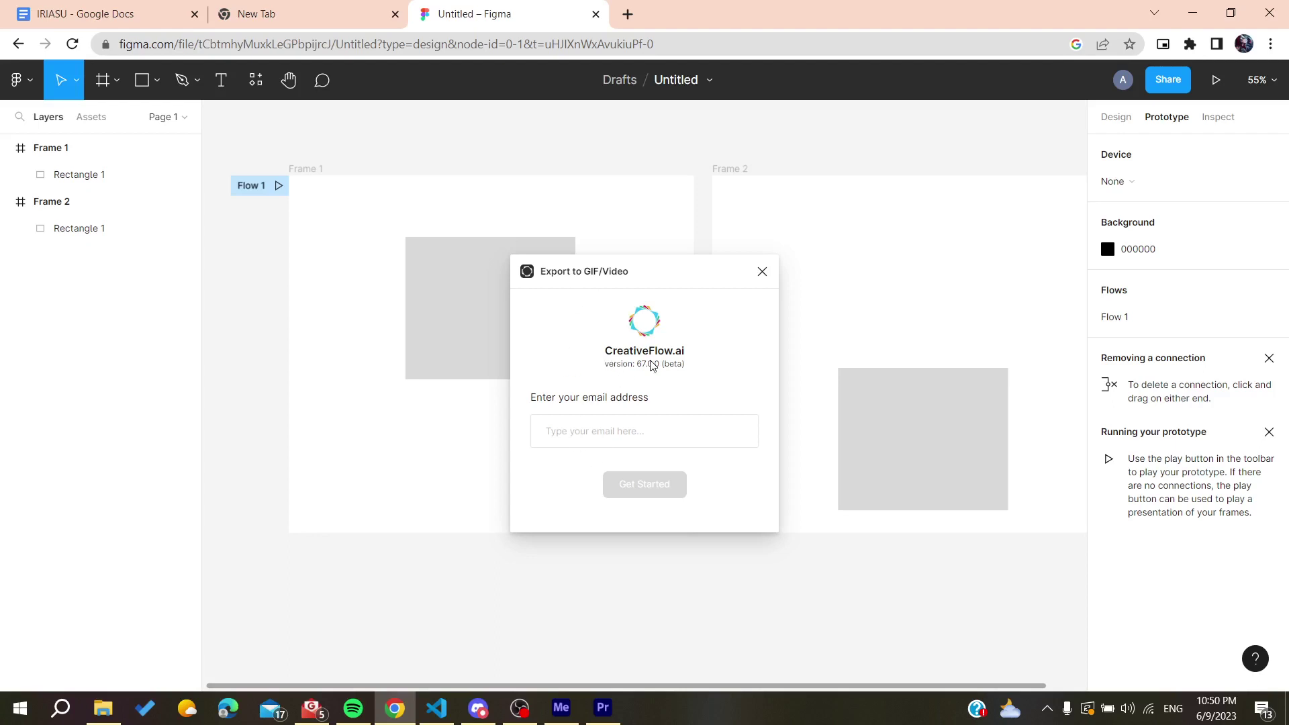
pyautogui.click(761, 272)
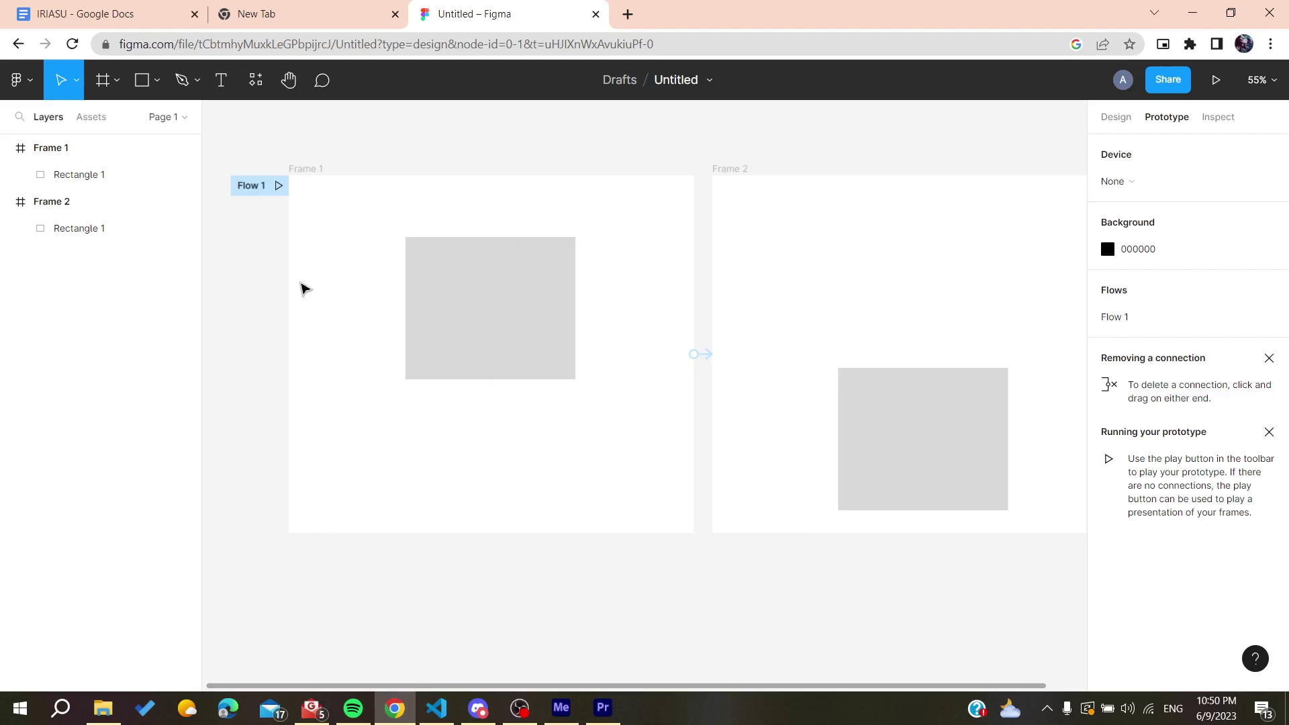